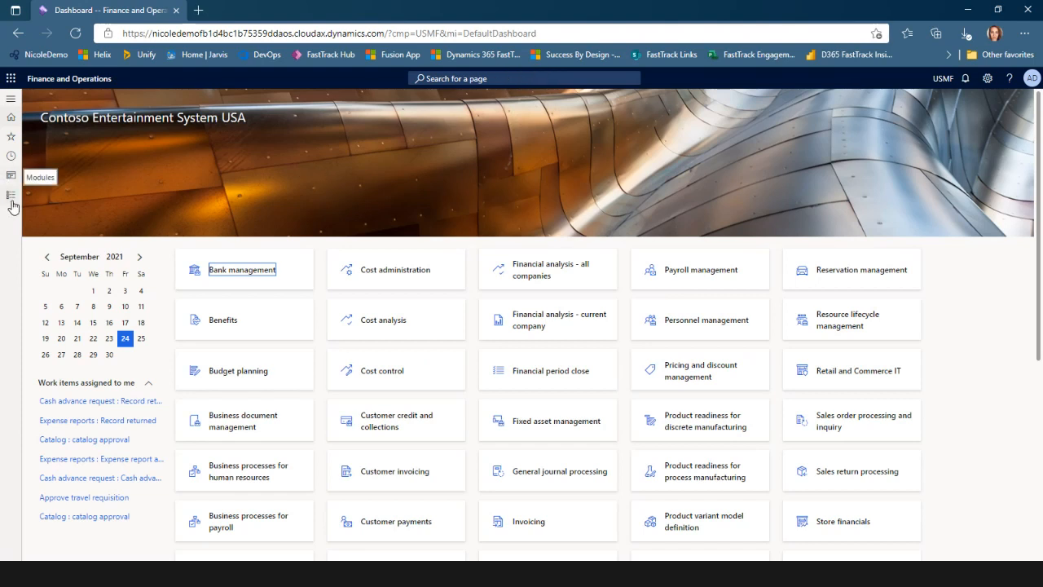
Open the list of all sales orders in the Accounts receivable module.
click(12, 201)
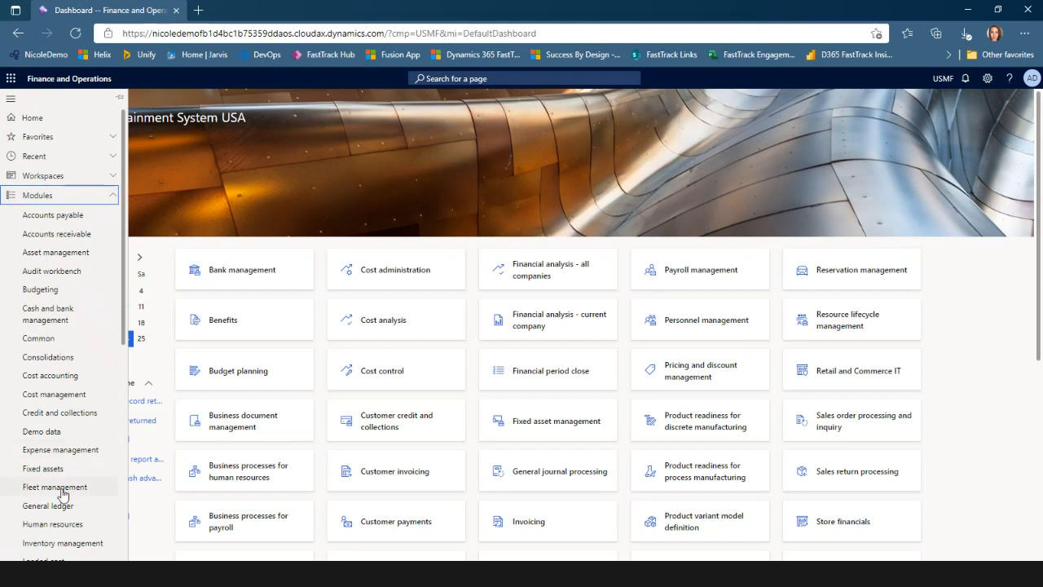
scroll(63, 493, down, 5)
scroll(65, 511, up, 5)
click(67, 234)
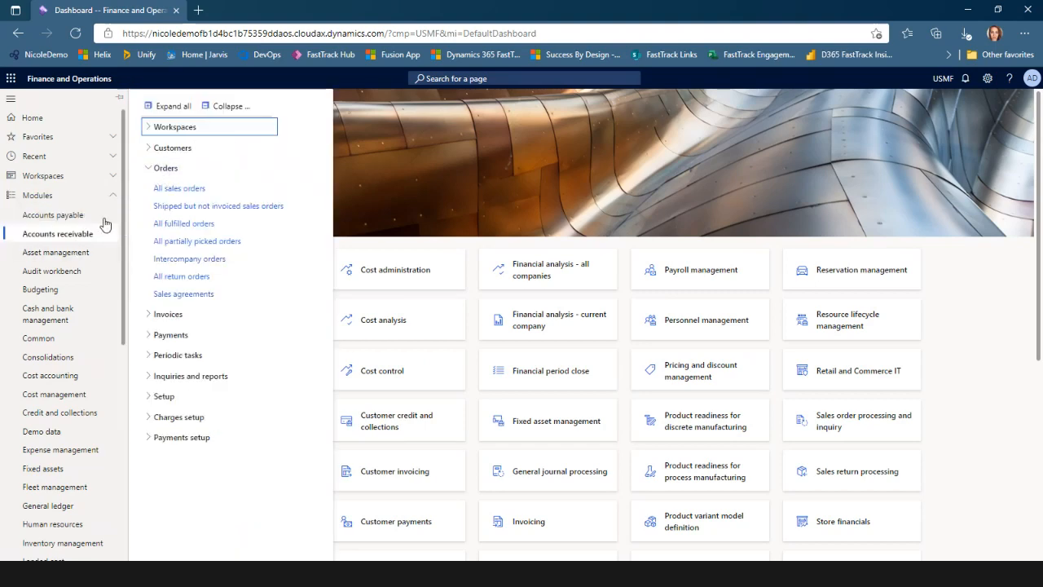
click(183, 189)
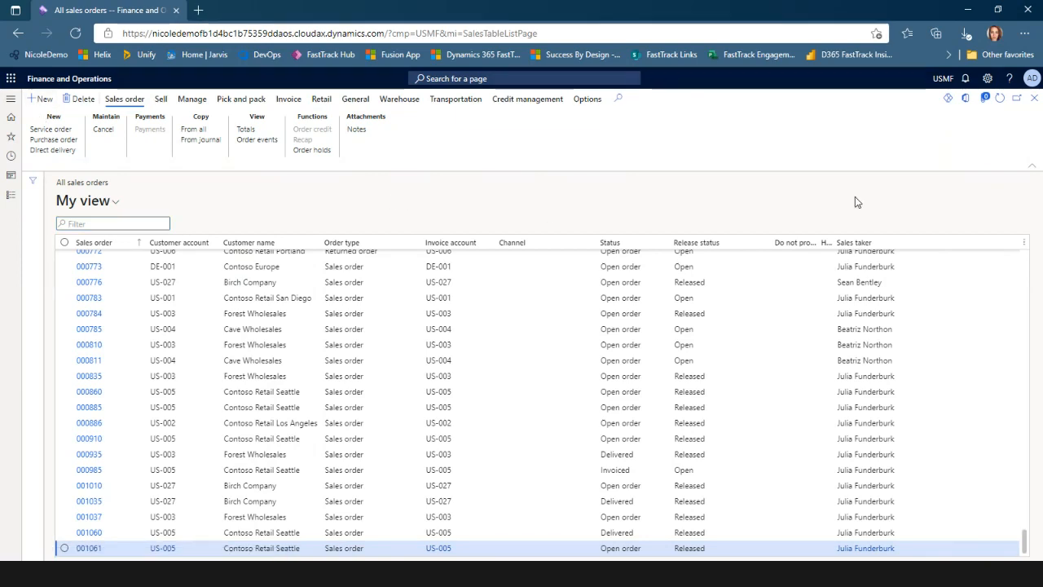
Create a new sales order for the customer Contoso Retail Seattle with warehouse 24.
key(alt+n)
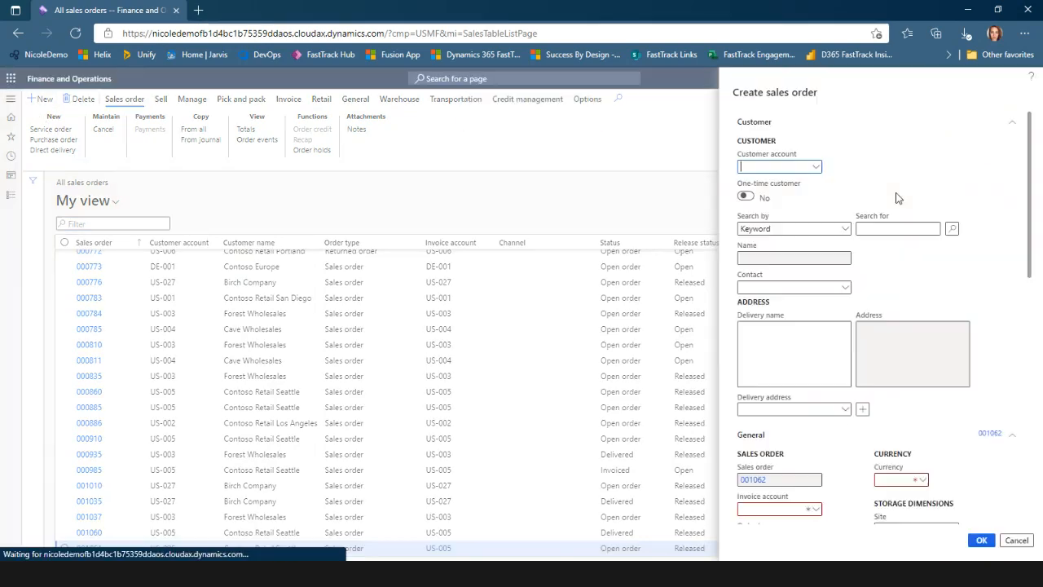
click(816, 167)
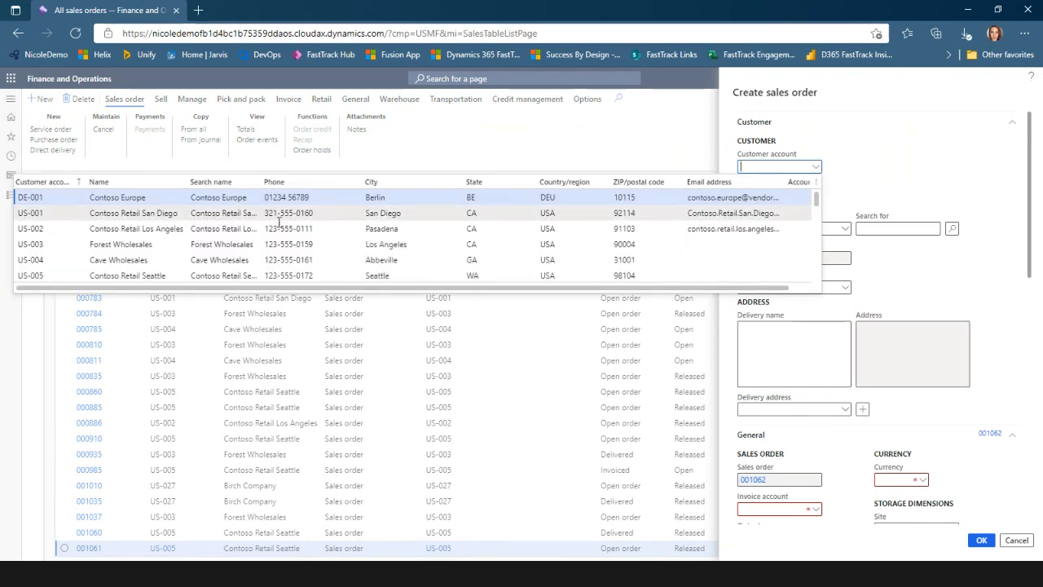
click(147, 277)
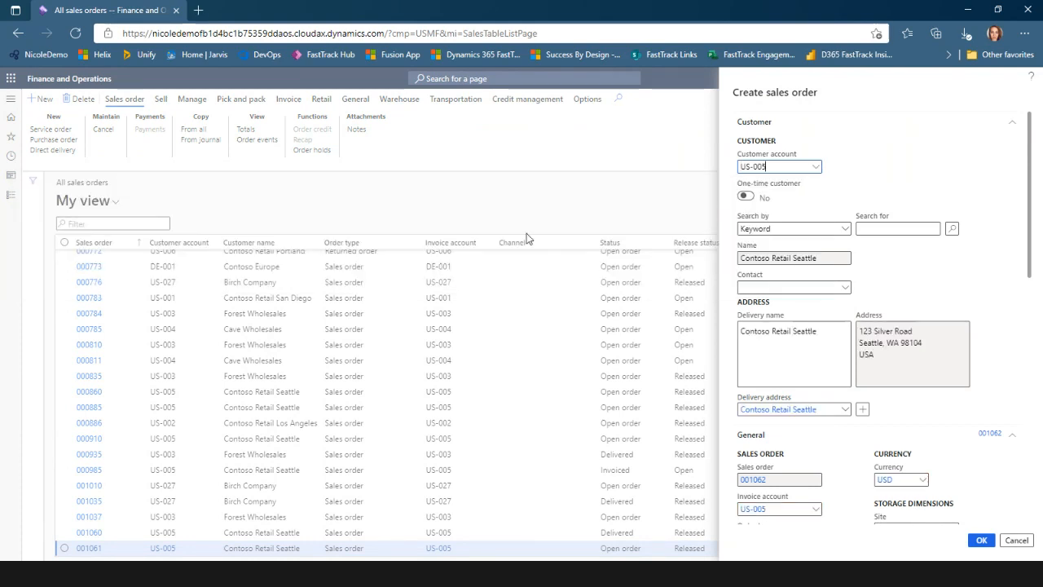
scroll(969, 455, down, 3)
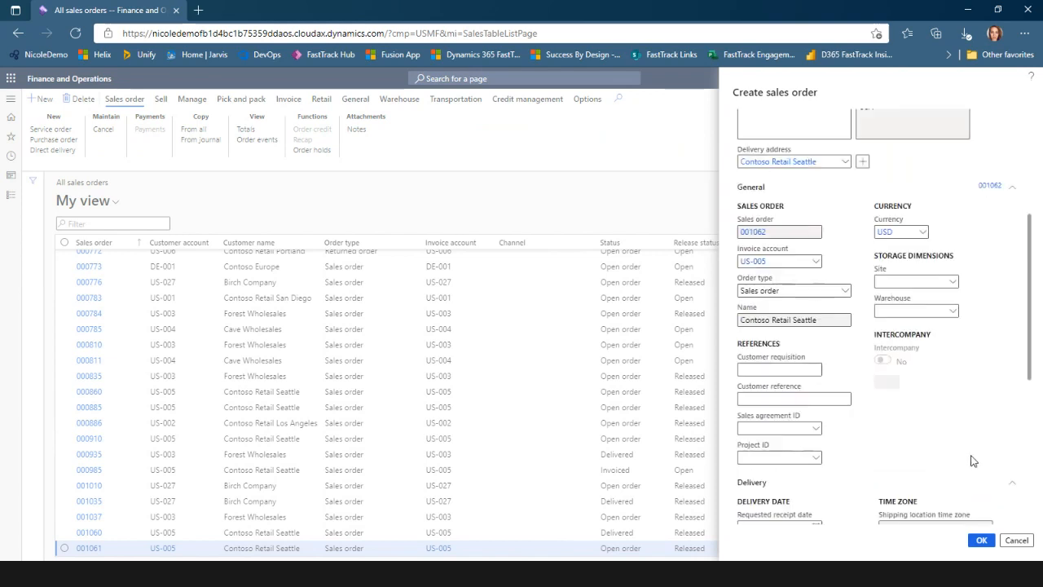
text(24)
key(Tab)
scroll(961, 451, down, 2)
scroll(961, 450, down, 3)
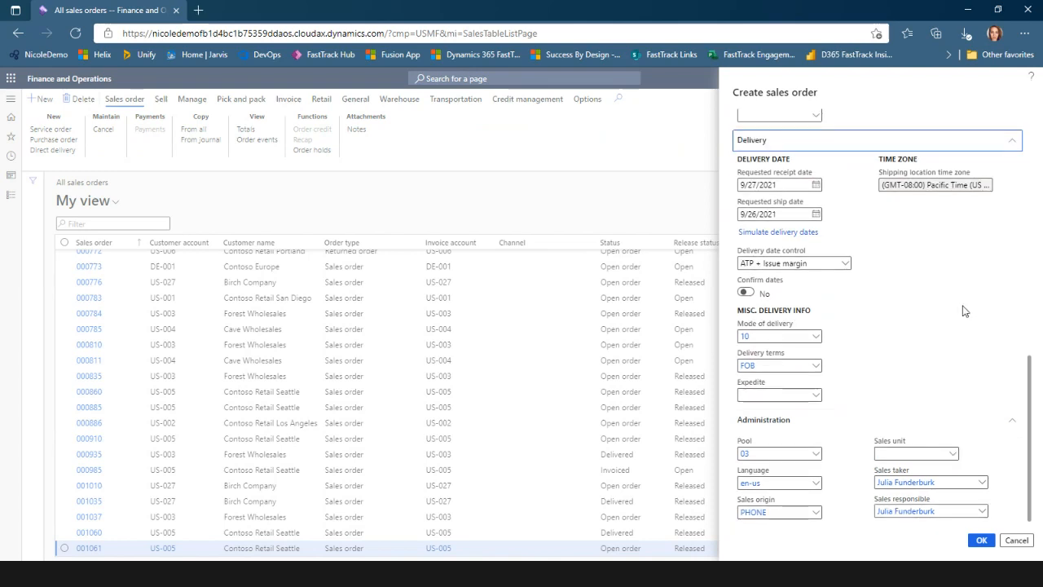
click(980, 541)
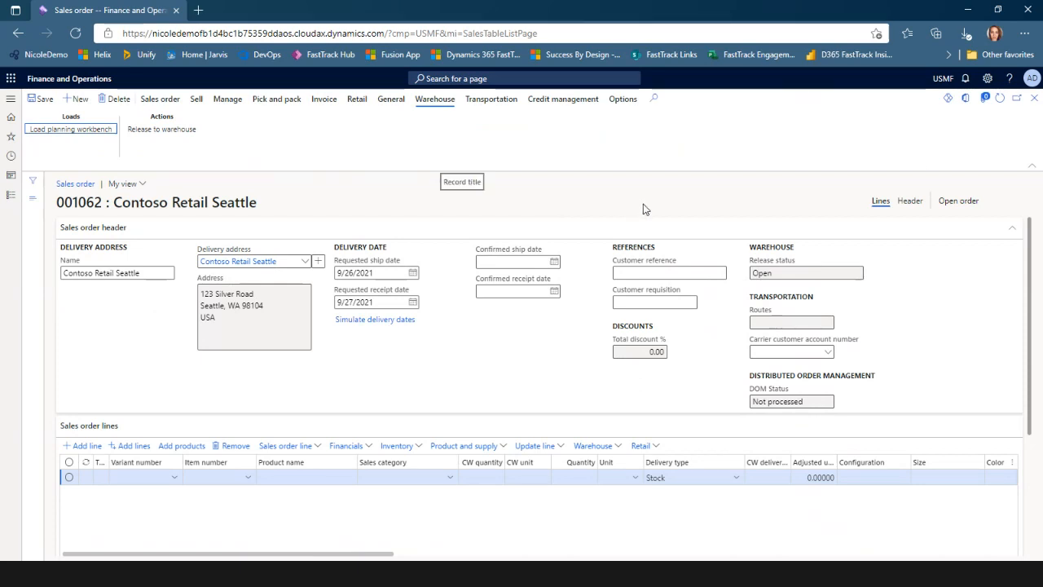
Go to the delivery details in the order header and review the transportation settings of the FOB delivery terms.
click(908, 202)
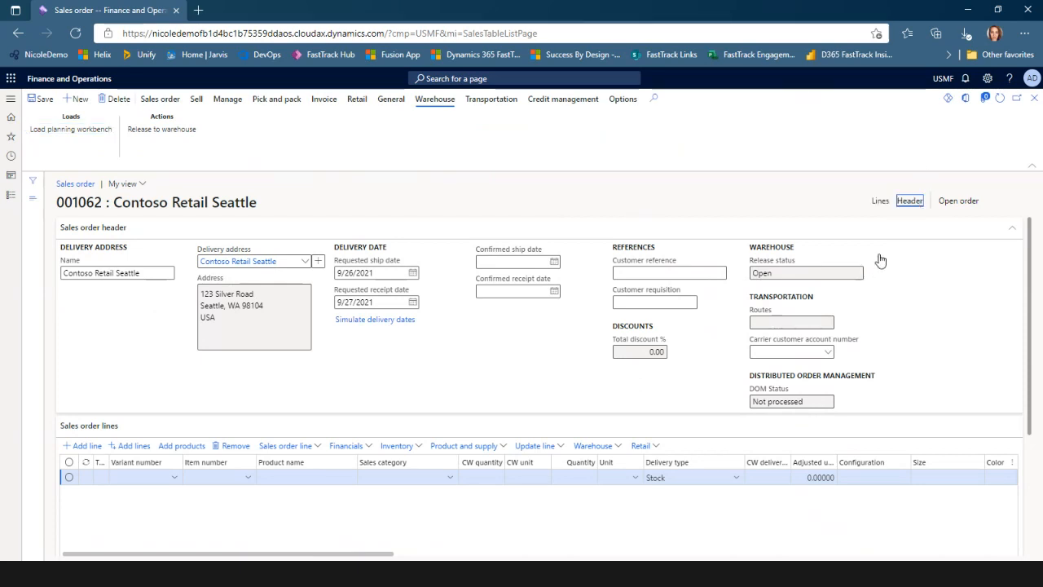
scroll(936, 430, down, 2)
scroll(935, 430, down, 3)
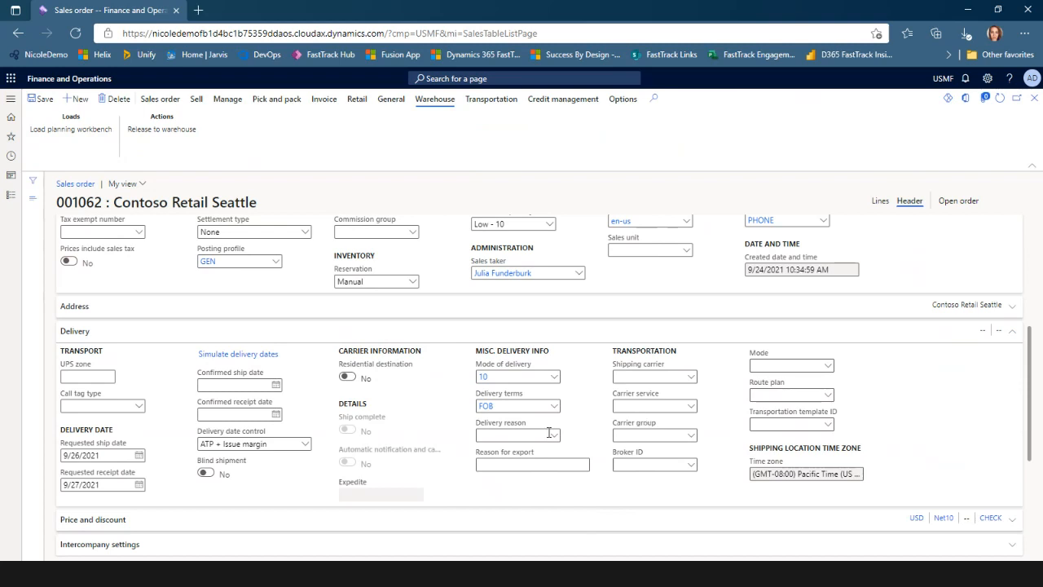
click(485, 407)
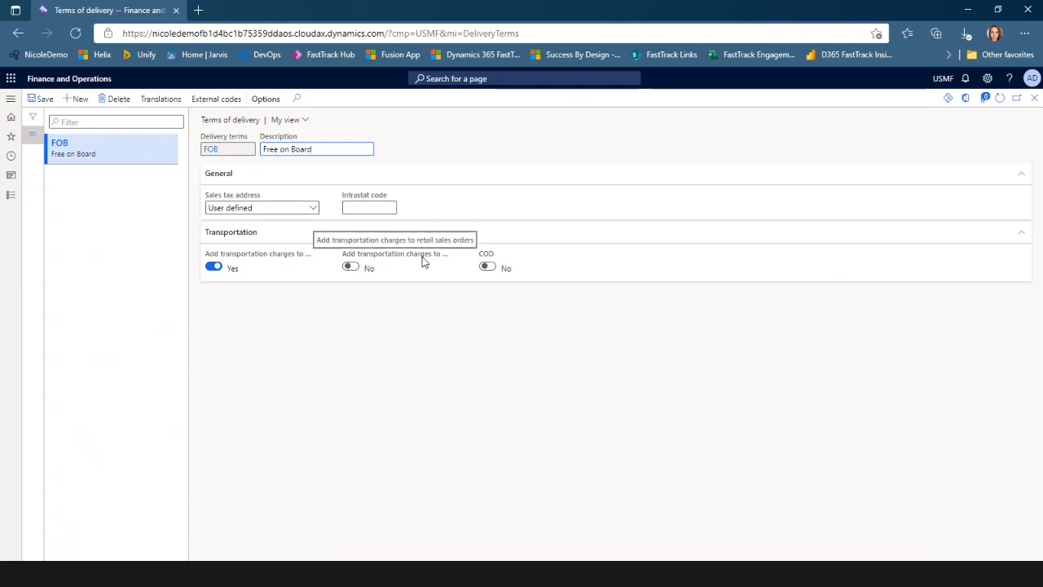
click(1032, 101)
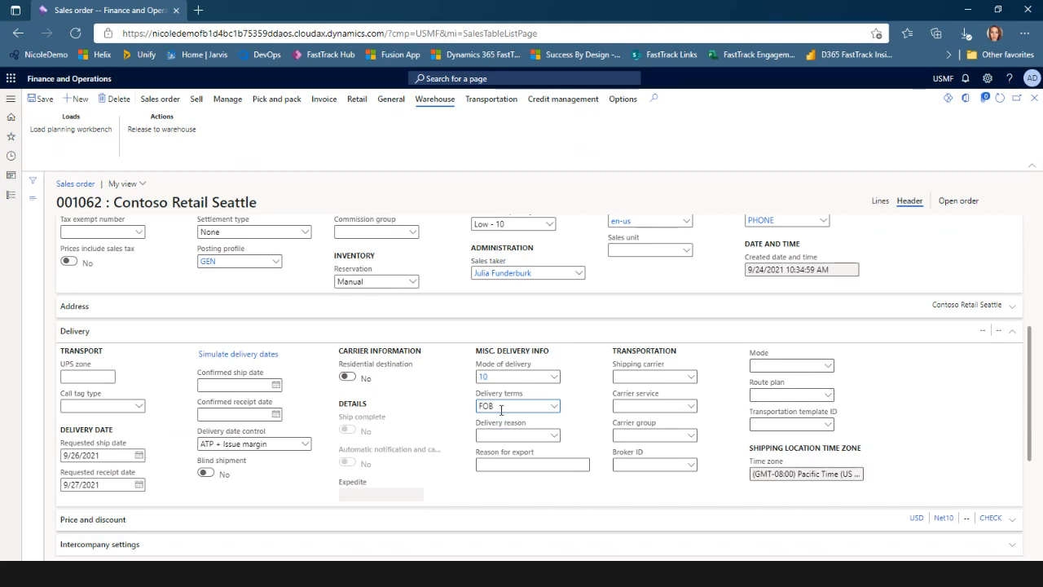
Set the order's shipping carrier to UPS and its carrier service to Ground, and check the mode of delivery.
click(692, 377)
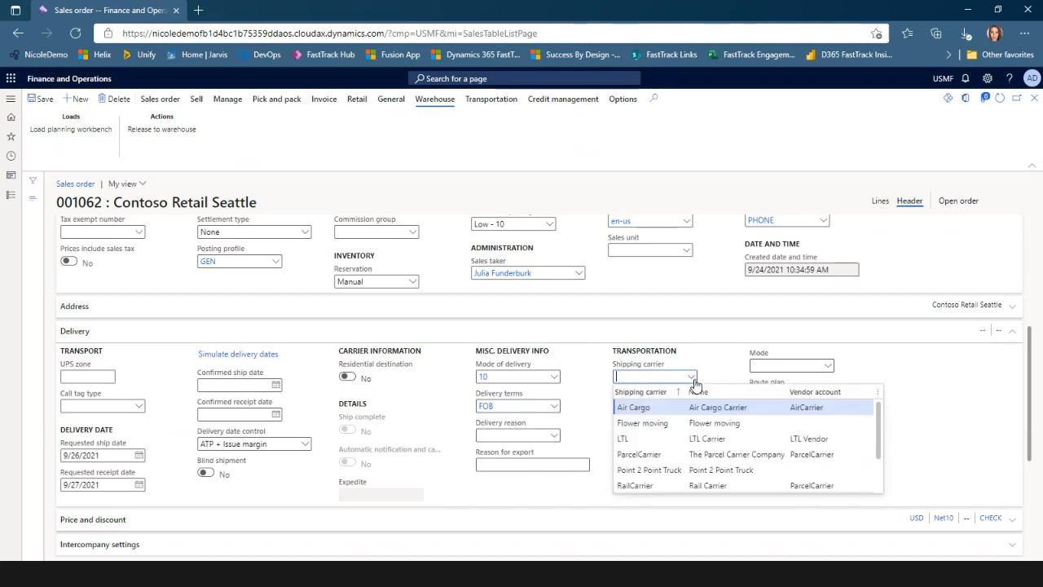
scroll(655, 469, down, 2)
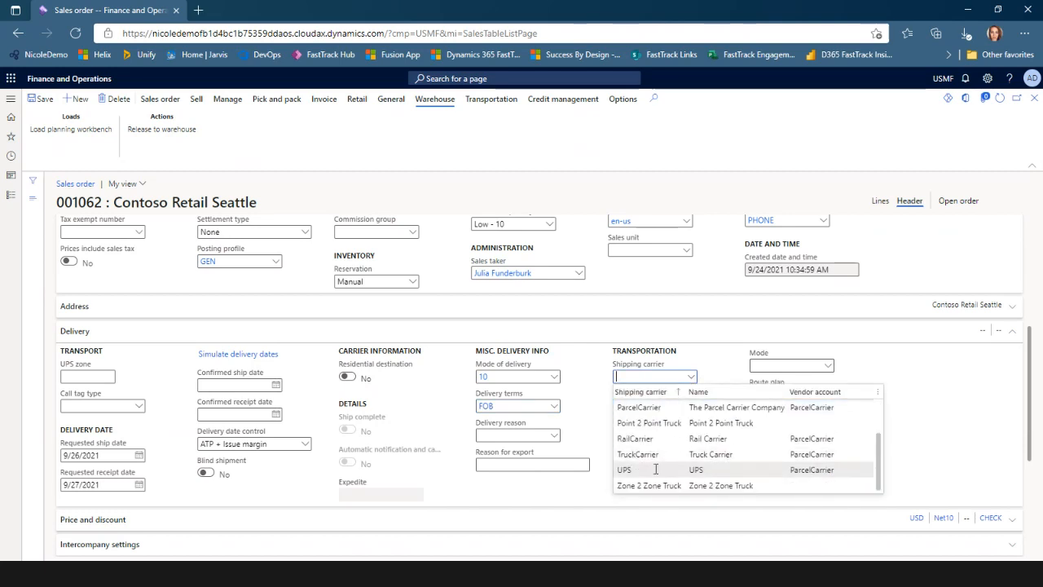
click(653, 470)
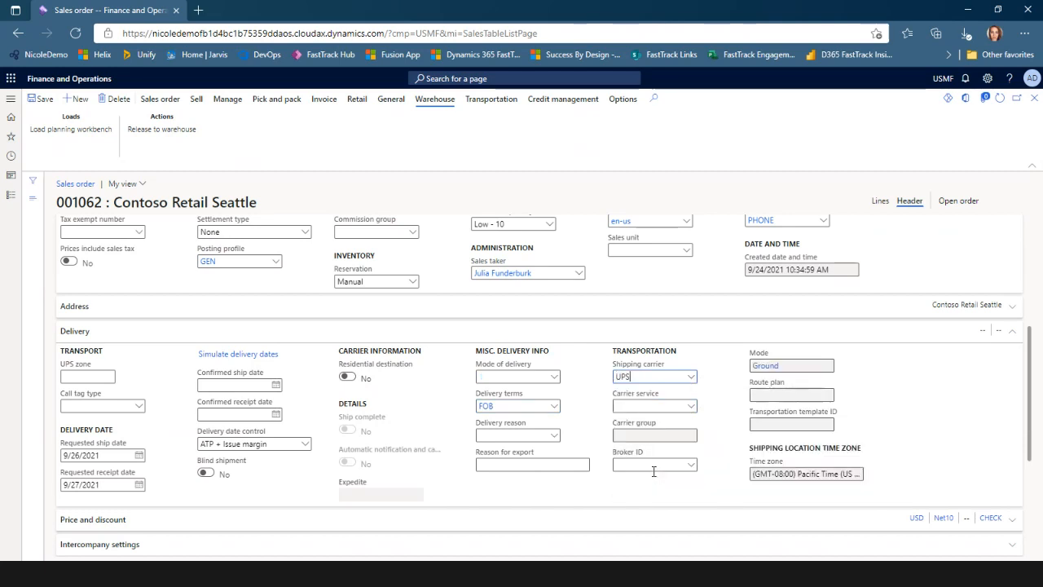
click(690, 405)
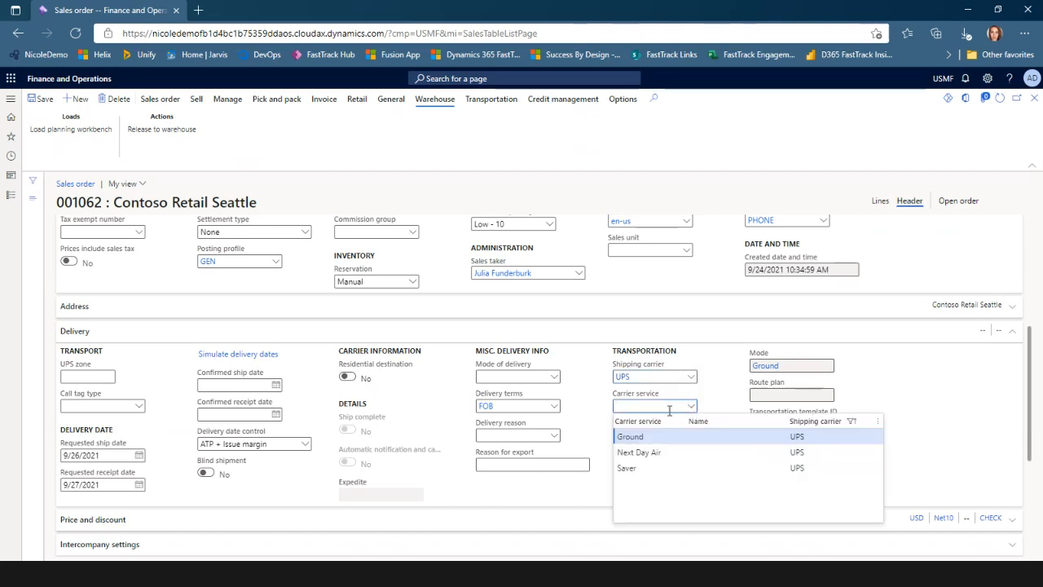
click(644, 436)
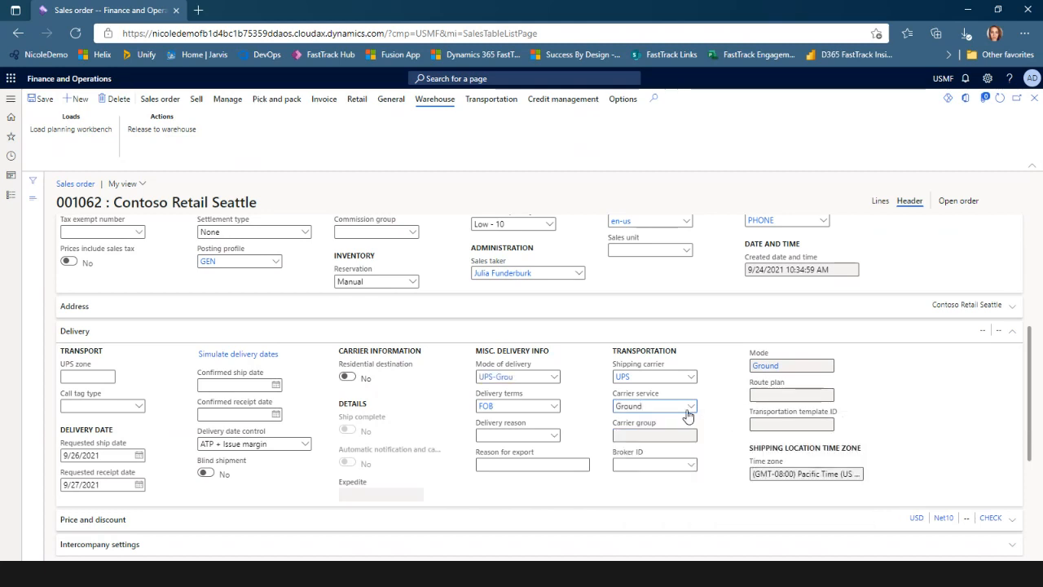
click(501, 377)
Return to the order lines and enter item A0001 on the empty line, keeping the default quantity and unit.
click(880, 202)
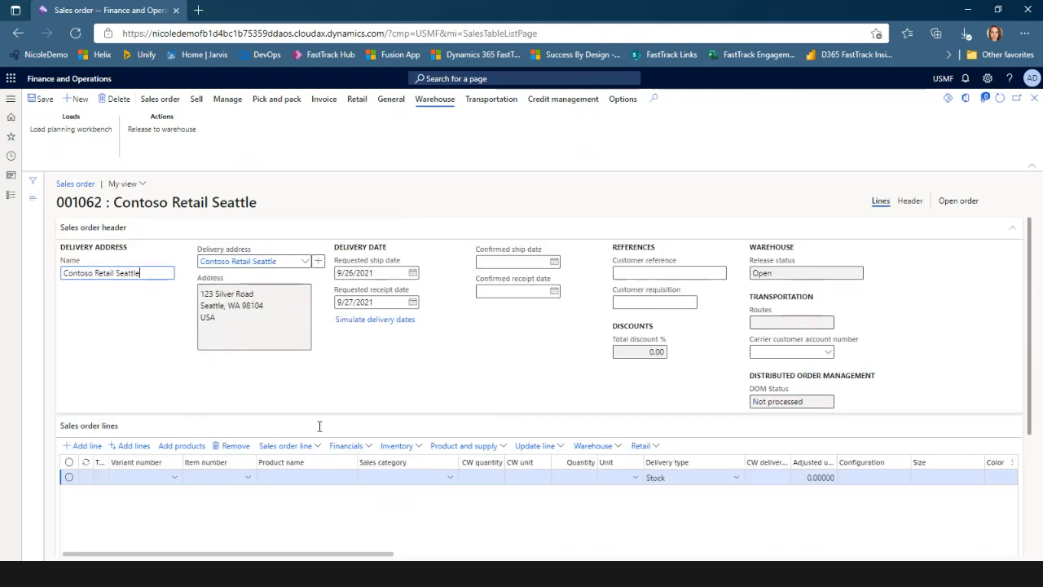
click(219, 478)
text(a0001)
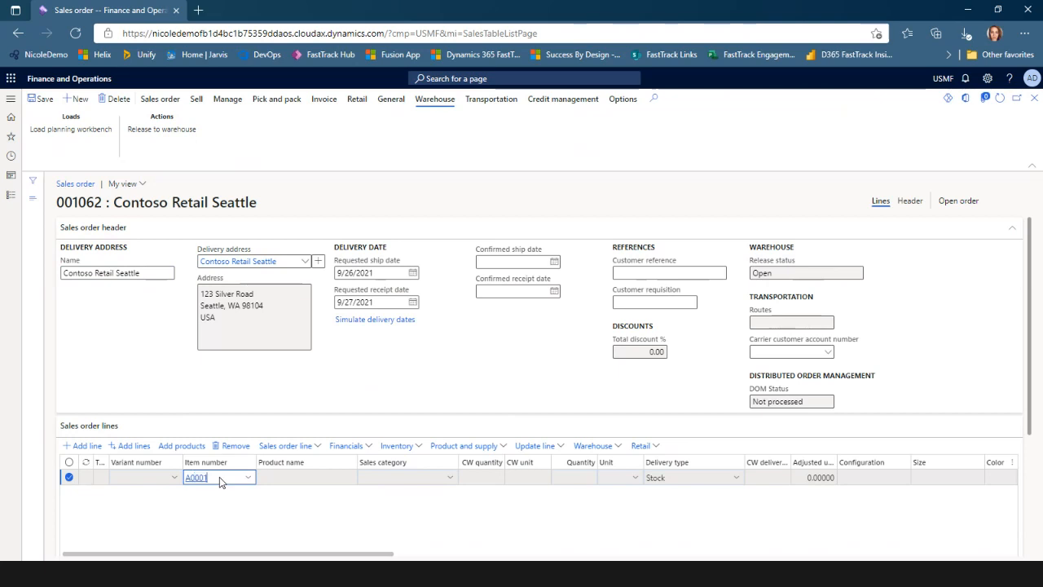
key(Tab)
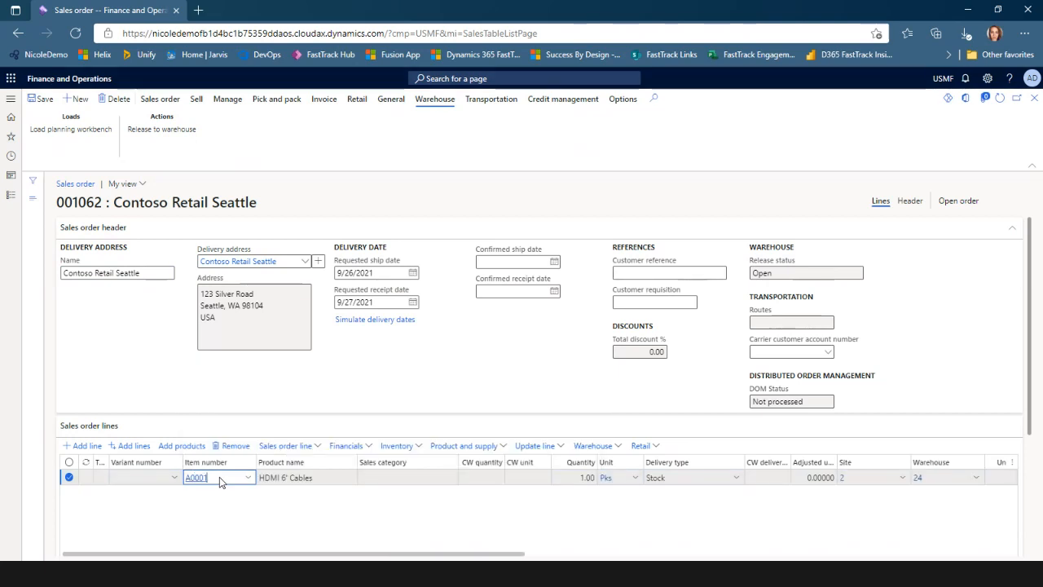
key(Tab)
key(Tab)
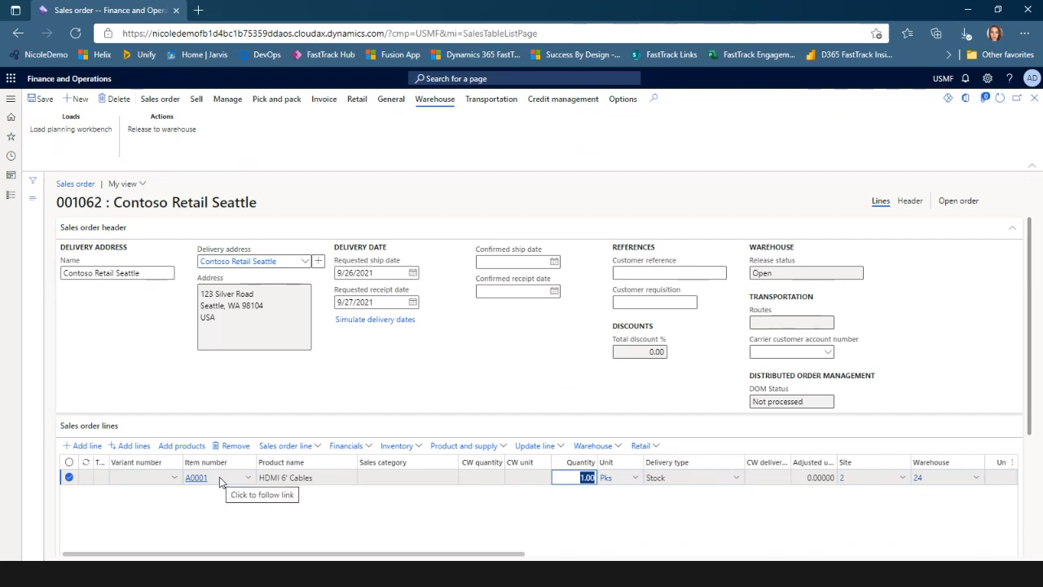
key(Tab)
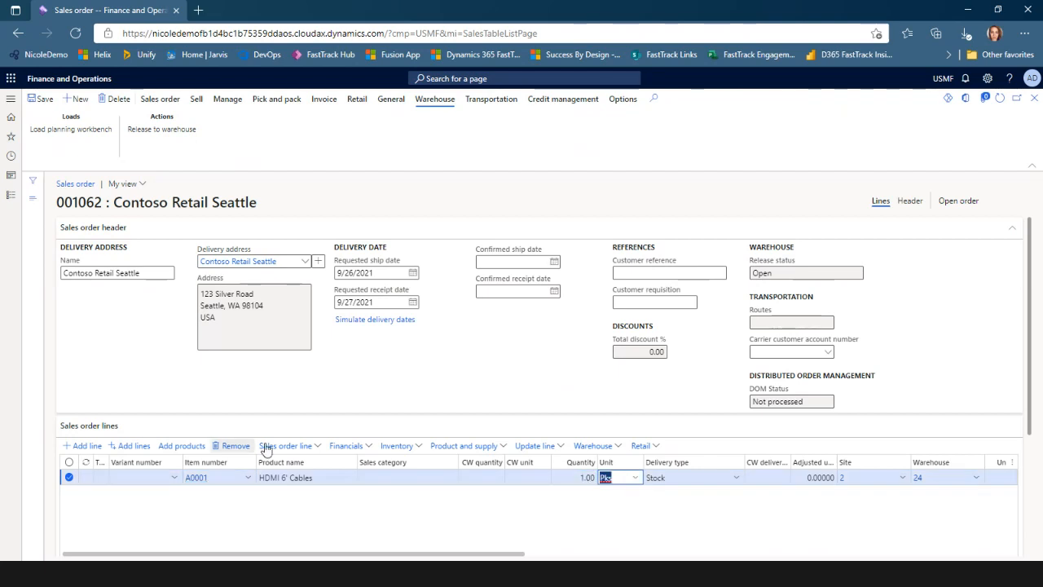
Reserve the lot for the A0001 order line through its inventory reservation and return to the order.
click(399, 445)
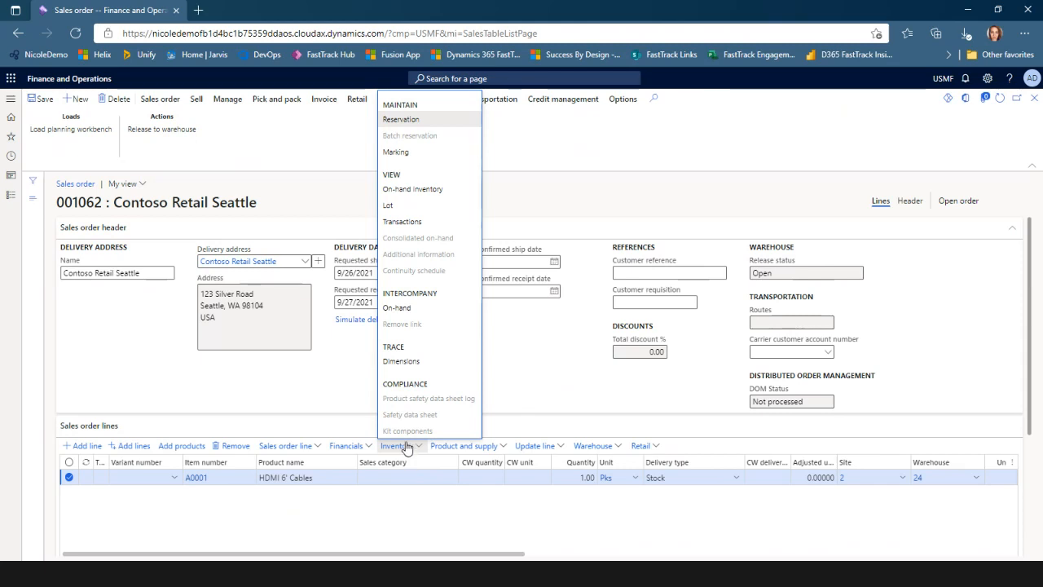
click(409, 123)
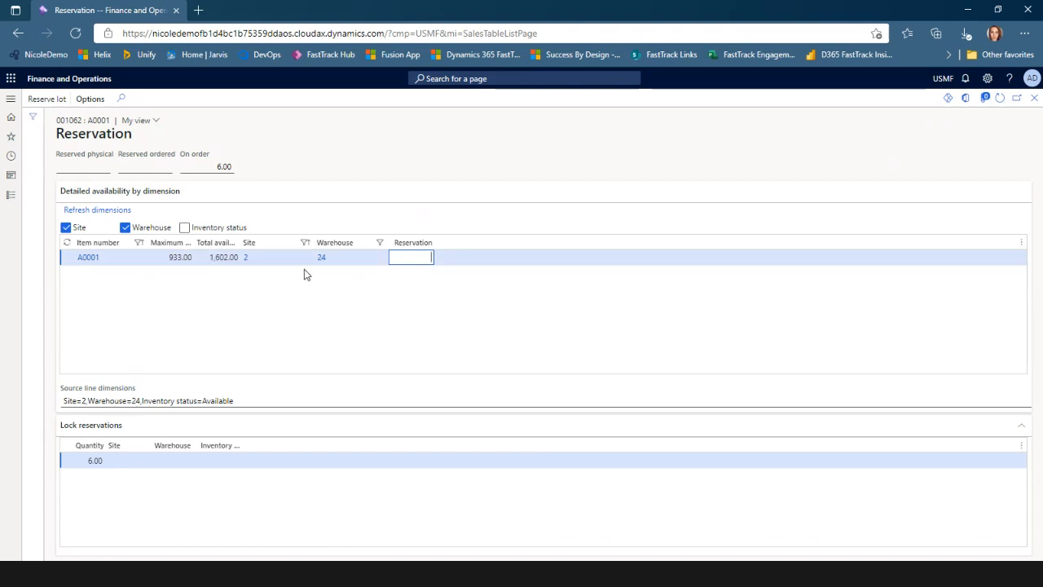
mouse_move(329, 263)
click(48, 100)
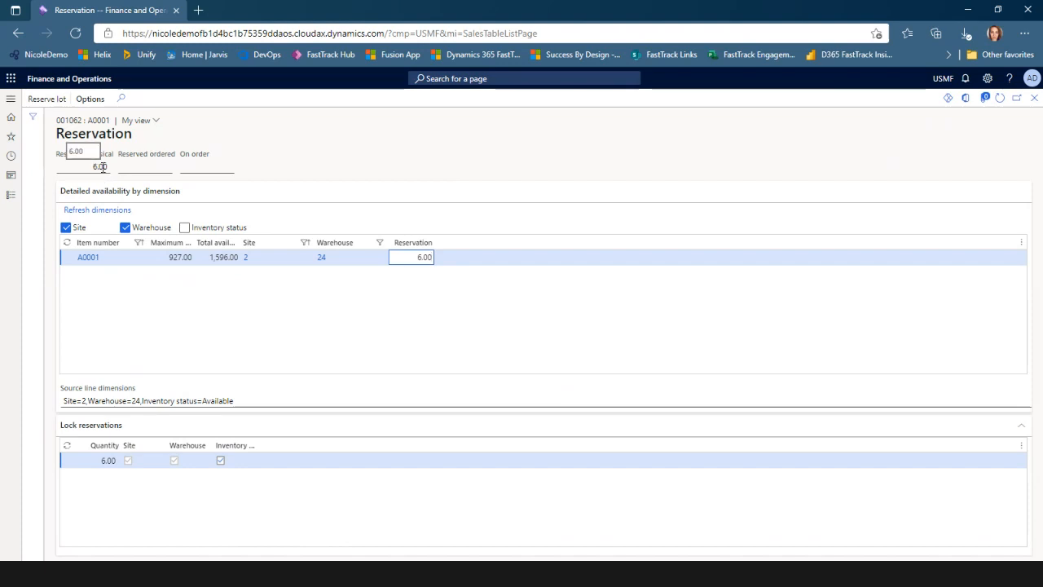
click(1033, 101)
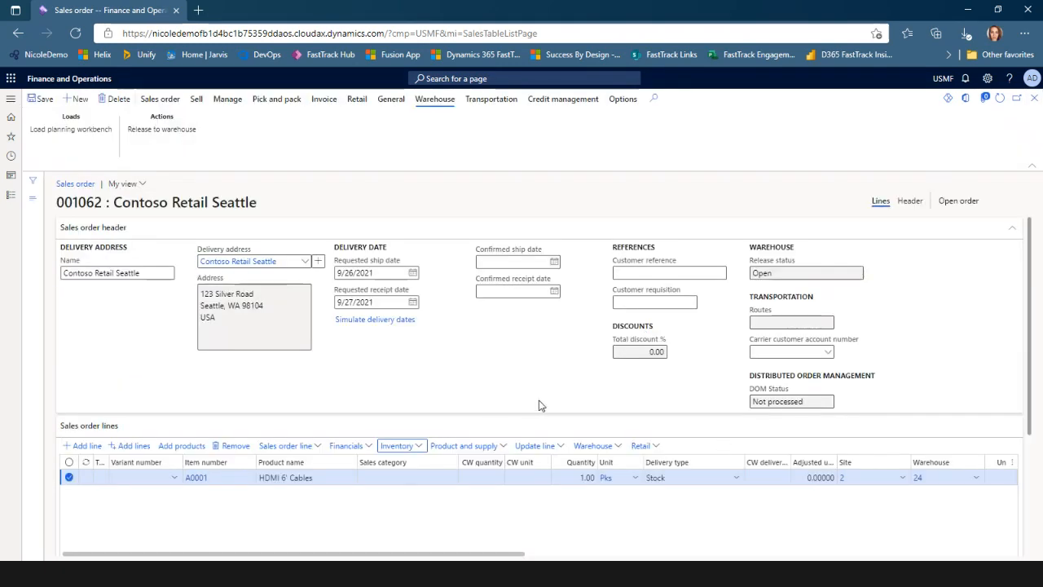
Release the sales order to the warehouse, then review and dismiss the resulting messages.
click(168, 130)
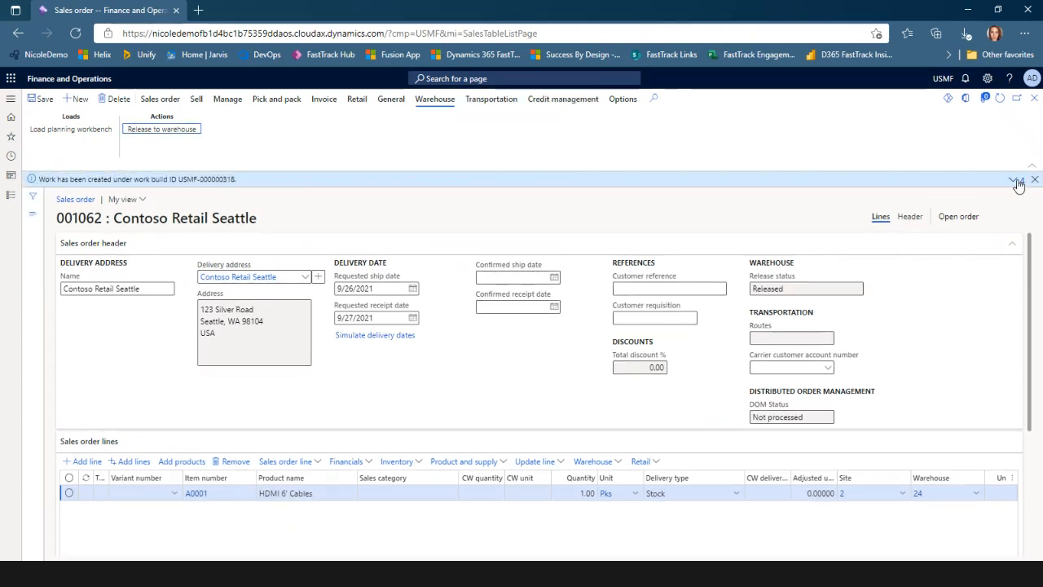
click(1015, 179)
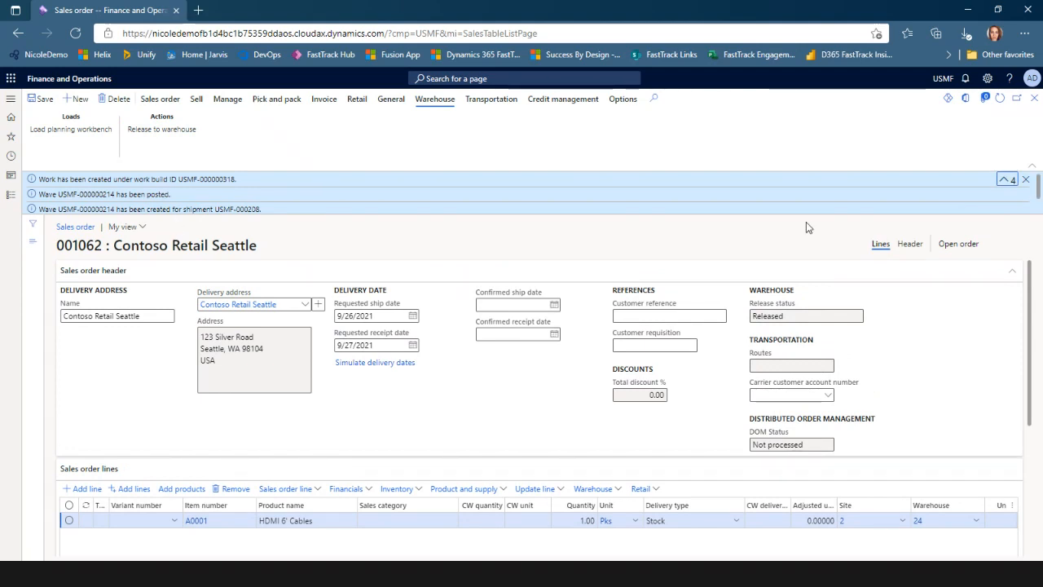
click(1024, 180)
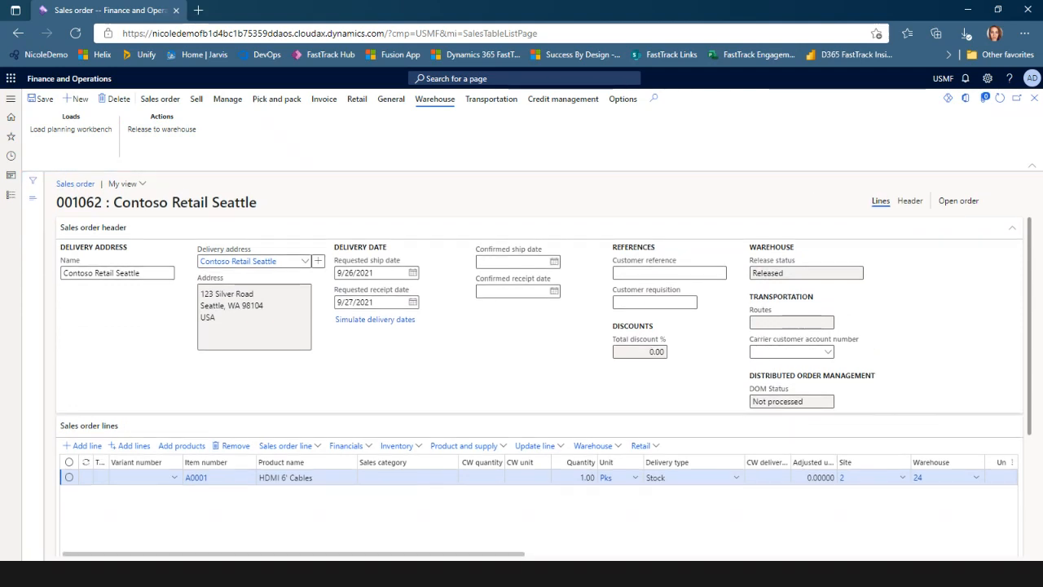
Open the warehouse work details for the order line, check the pick and put locations, and copy the work ID.
click(607, 451)
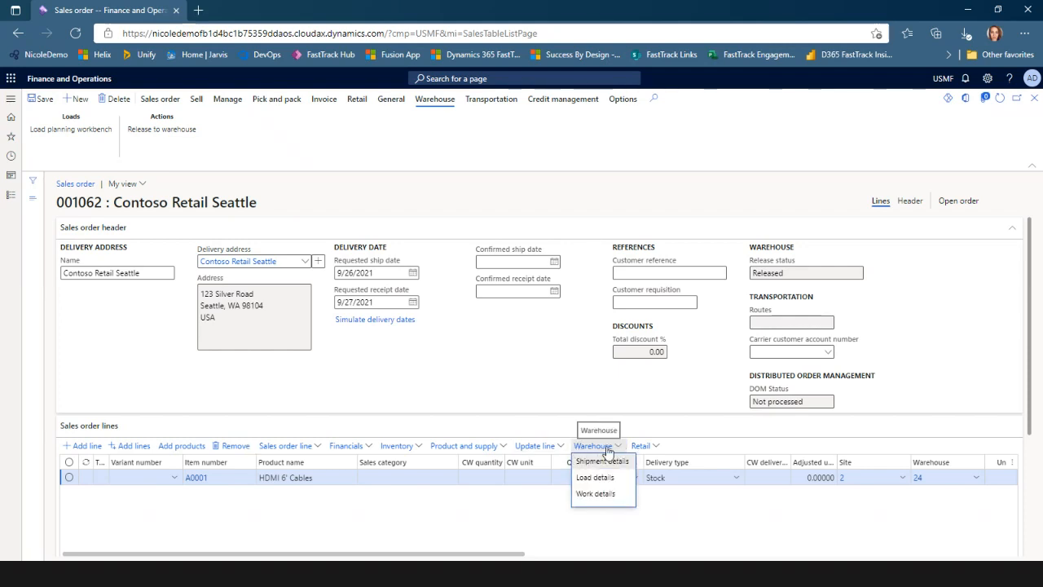
click(598, 497)
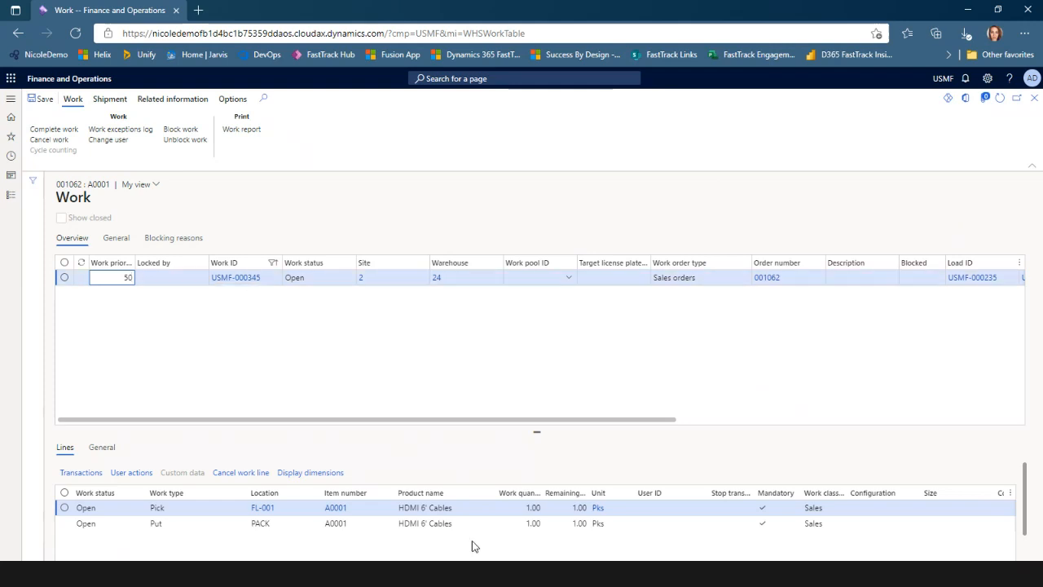
mouse_move(272, 513)
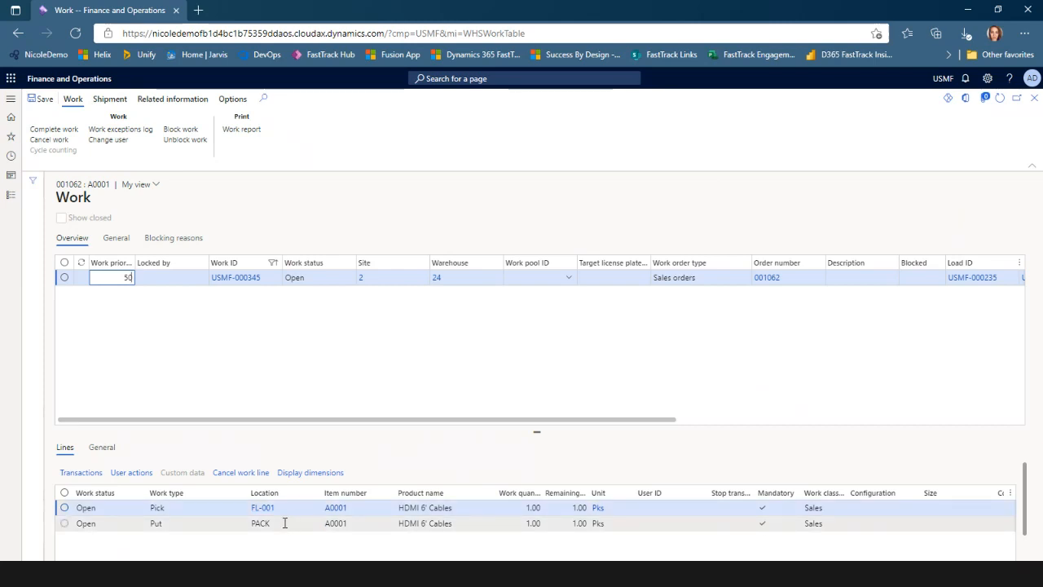
click(281, 525)
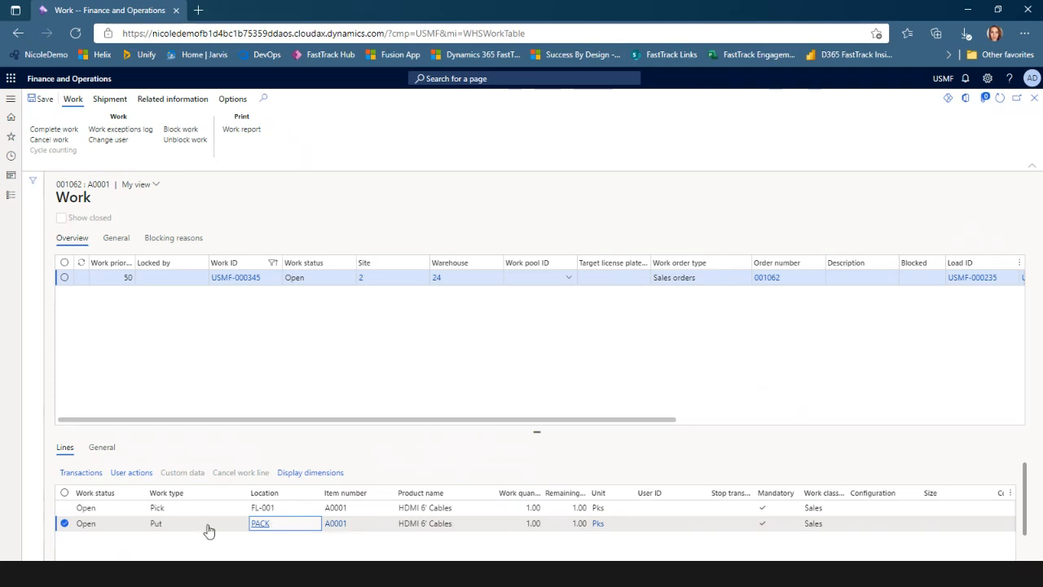
click(259, 283)
key(ctrl+c)
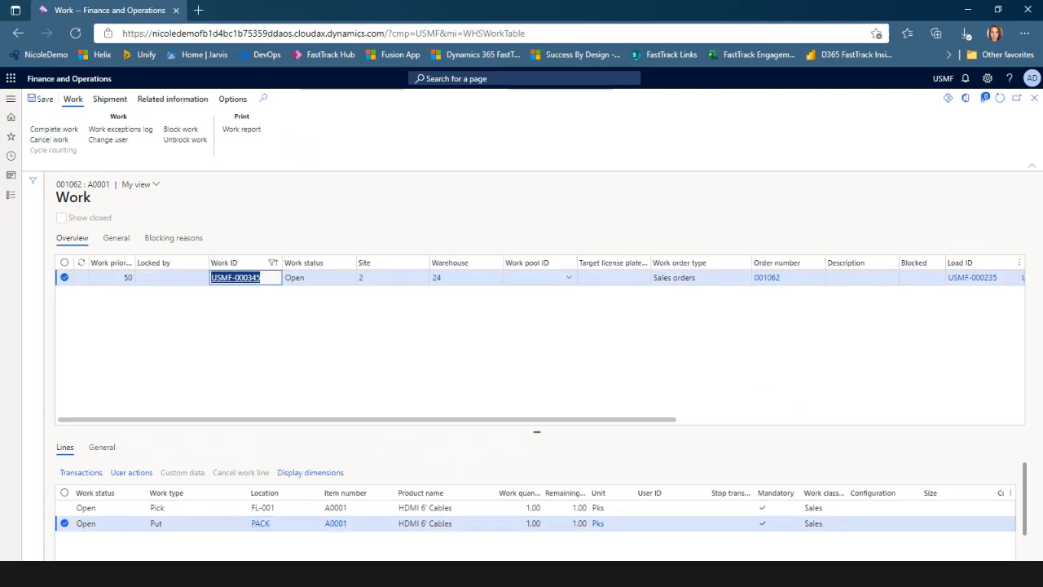
Switch to the Warehouse Management mobile app and sign in with the worker's user ID and password.
key(alt+Tab)
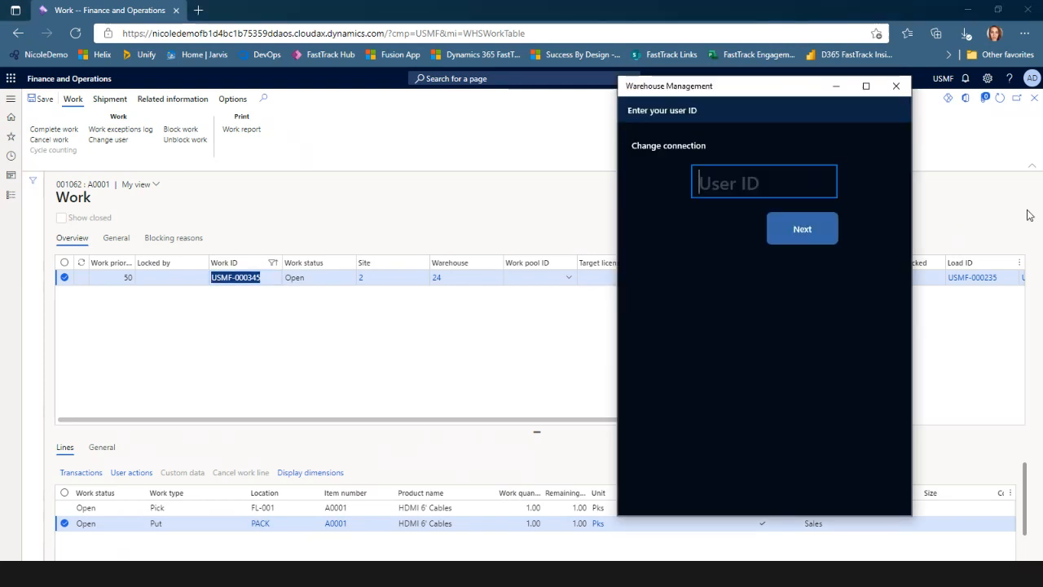
text(NEG)
key(Return)
text(1)
key(Return)
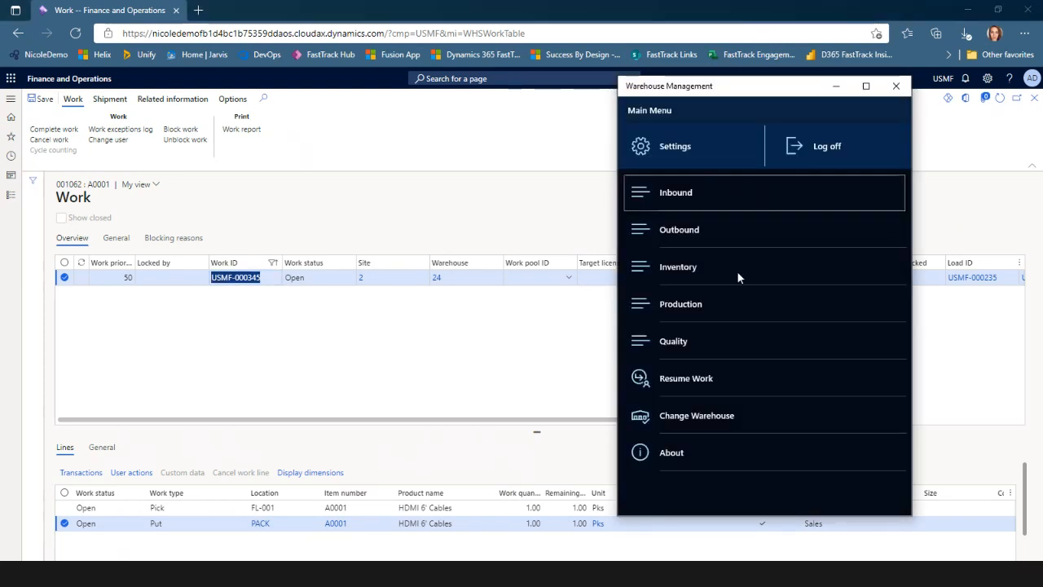
Start outbound Sales Picking and enter the copied work ID to begin the pick.
click(697, 232)
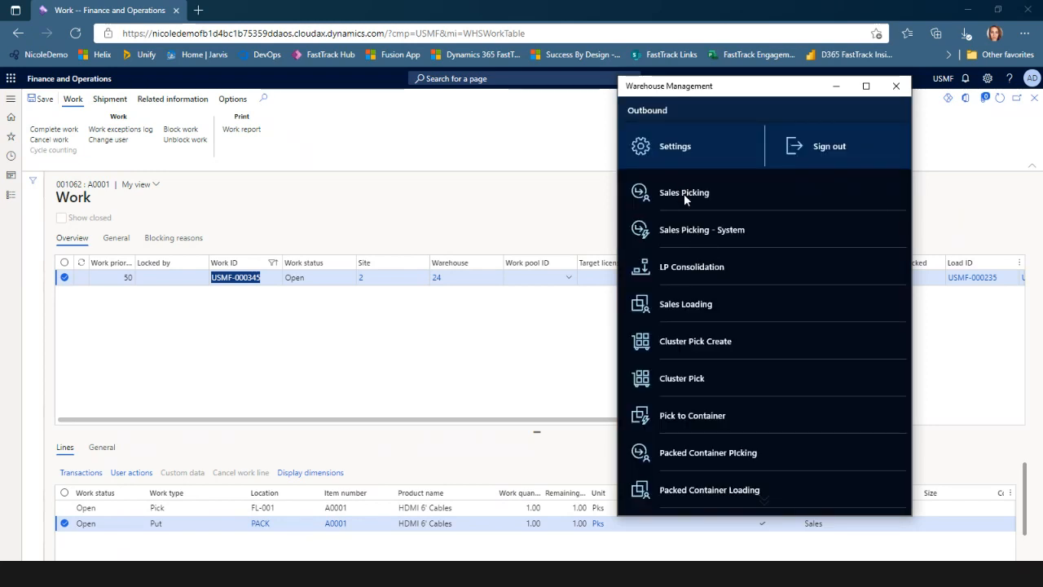
click(683, 193)
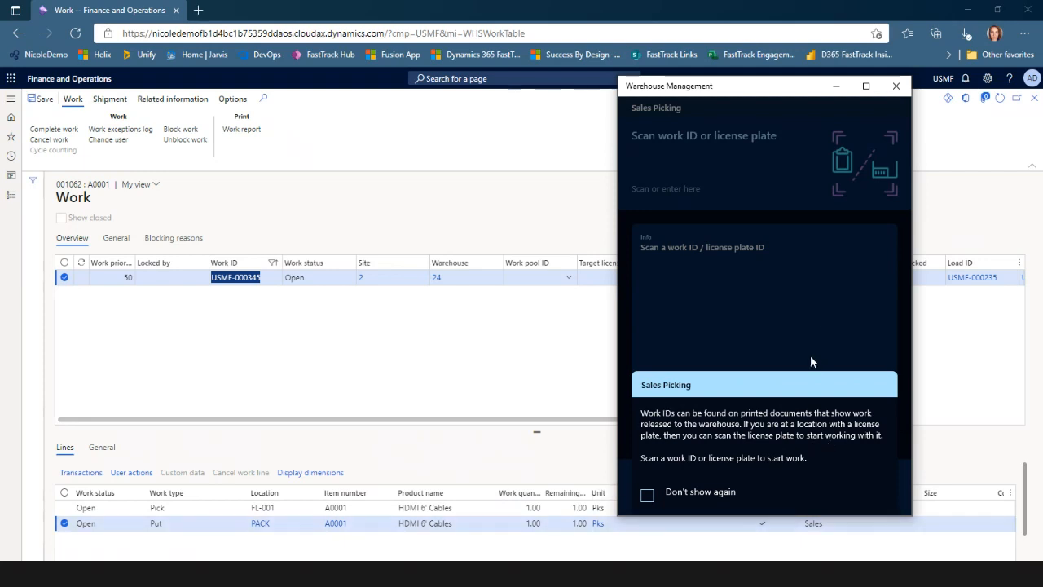
click(700, 187)
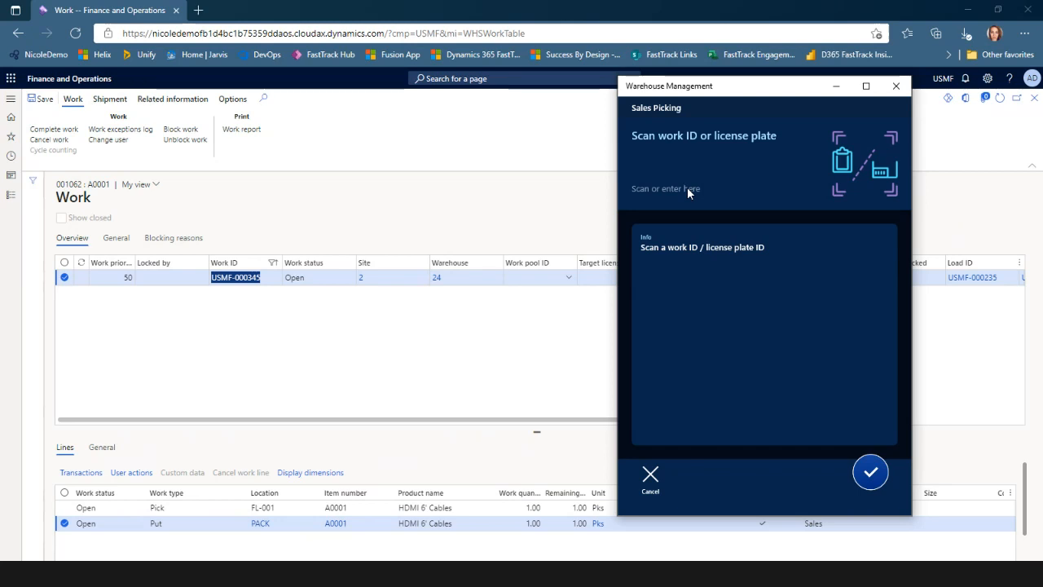
click(687, 188)
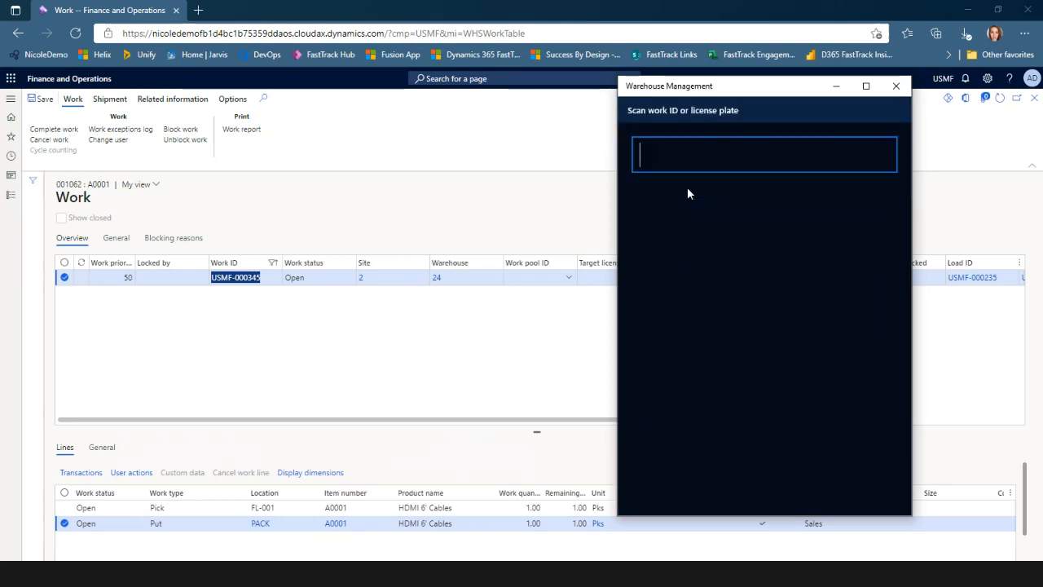
key(ctrl+v)
key(Return)
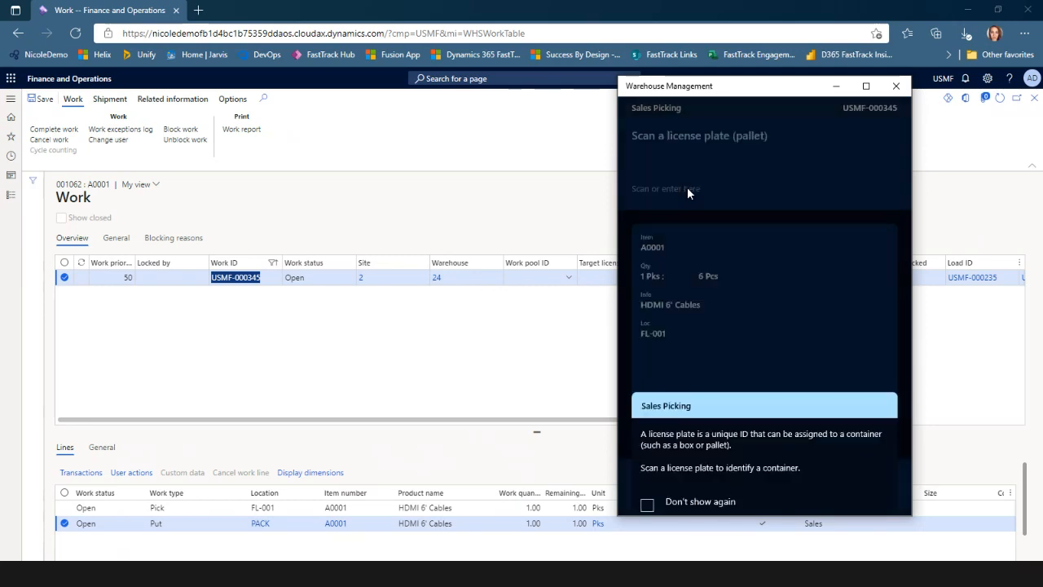
Dismiss the scanning hint and enter license plate 24 as the pallet to pick item A0001 from.
click(755, 190)
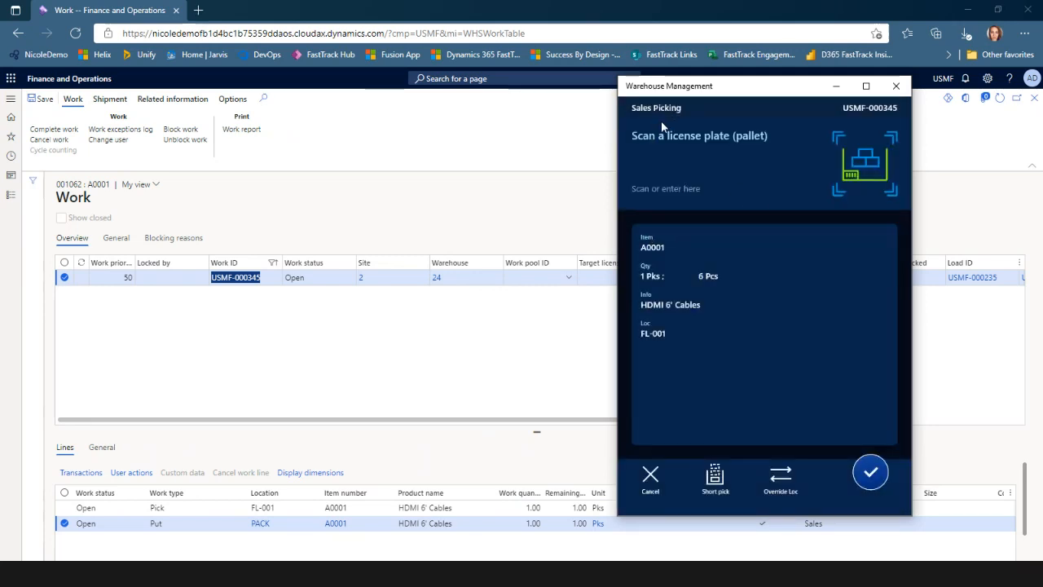
click(662, 189)
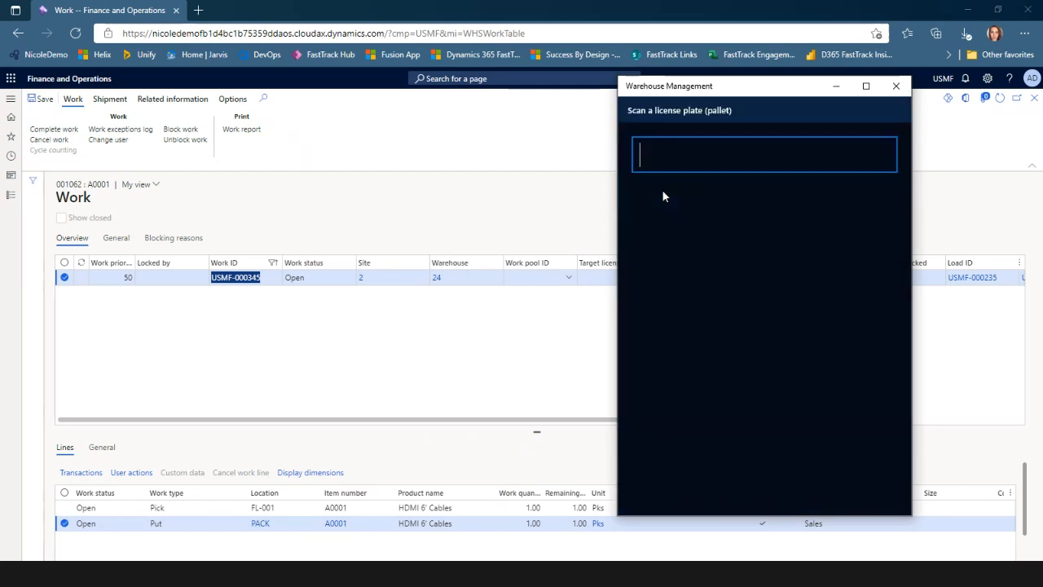
text(24)
key(Return)
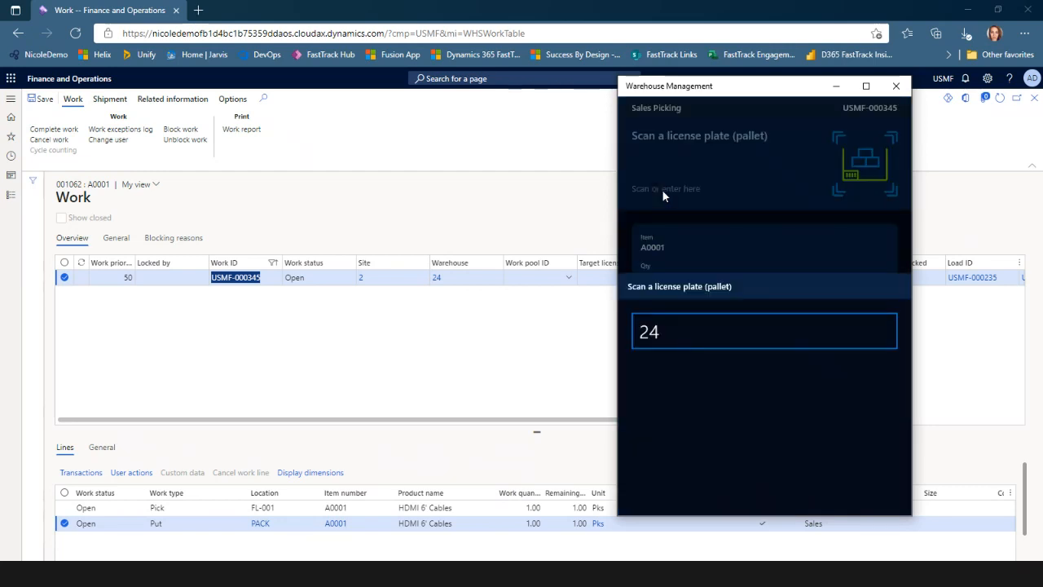
Set the target license plate to 092421001 and confirm the put at the PACK location.
click(740, 183)
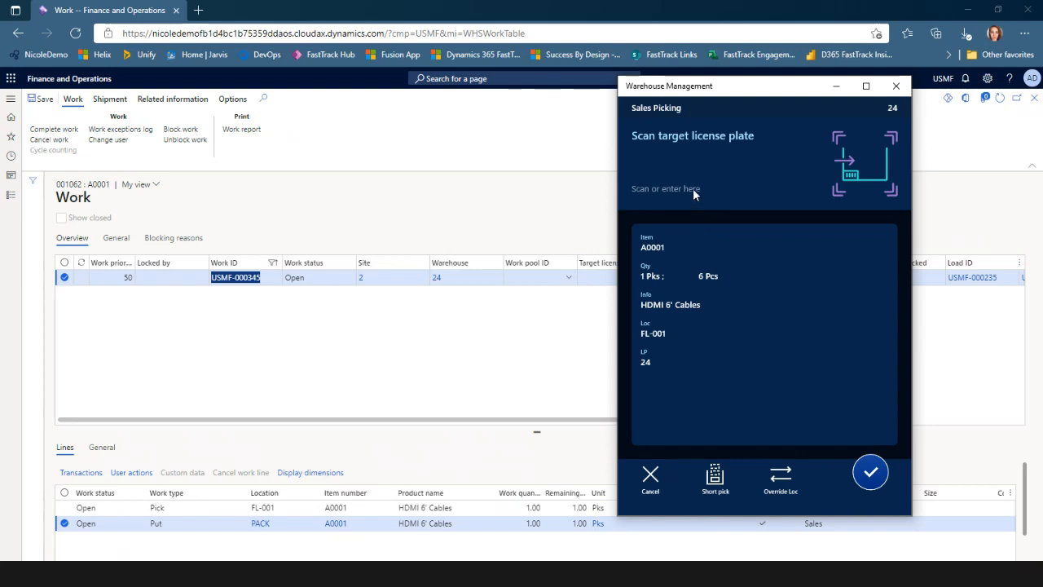
click(693, 188)
text(092421001)
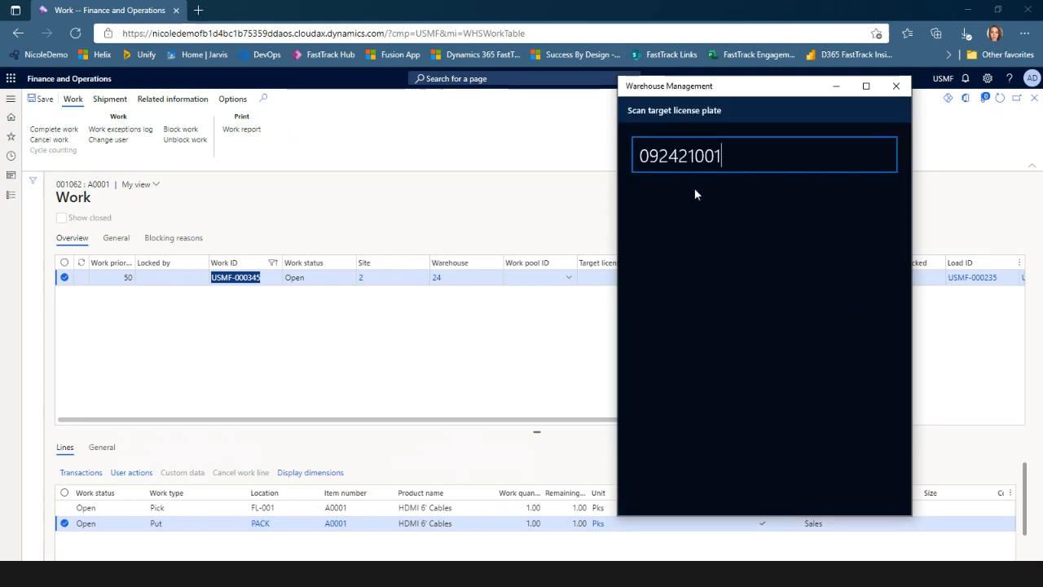
key(Return)
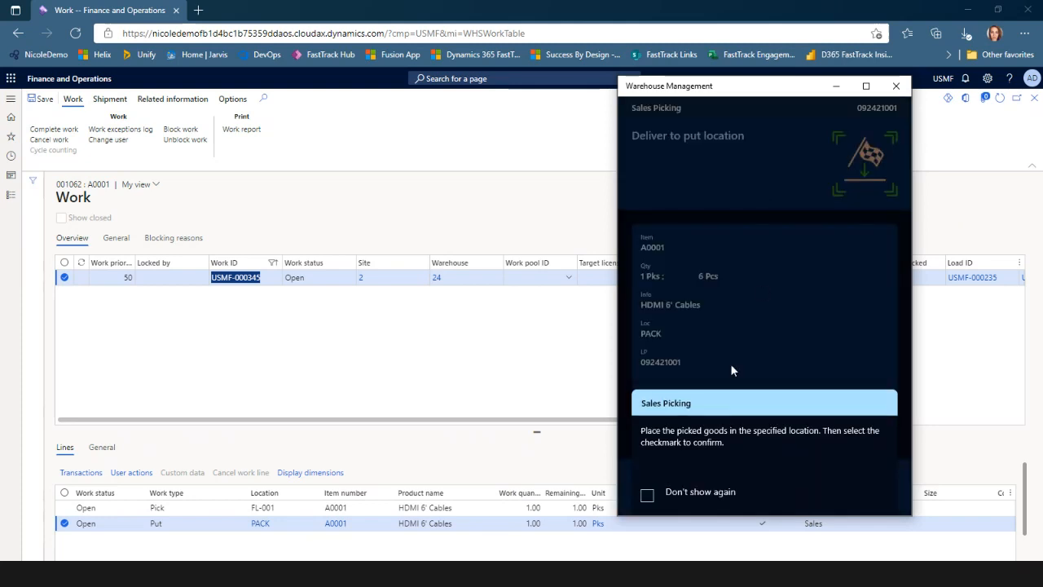
click(681, 141)
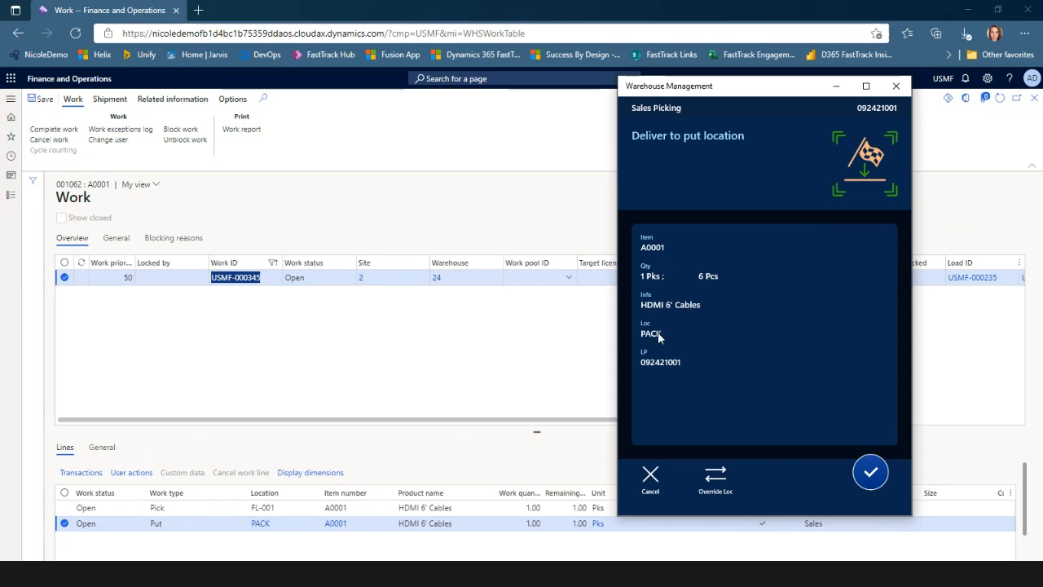
click(867, 480)
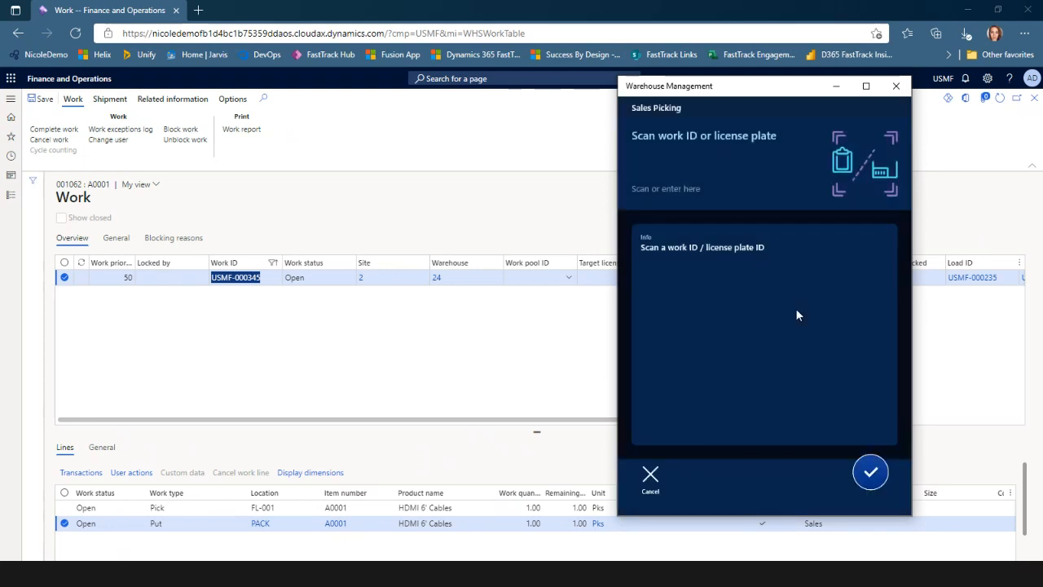
Return to the work record in Finance and Operations, refresh it, and copy its target license plate.
click(833, 88)
click(1001, 98)
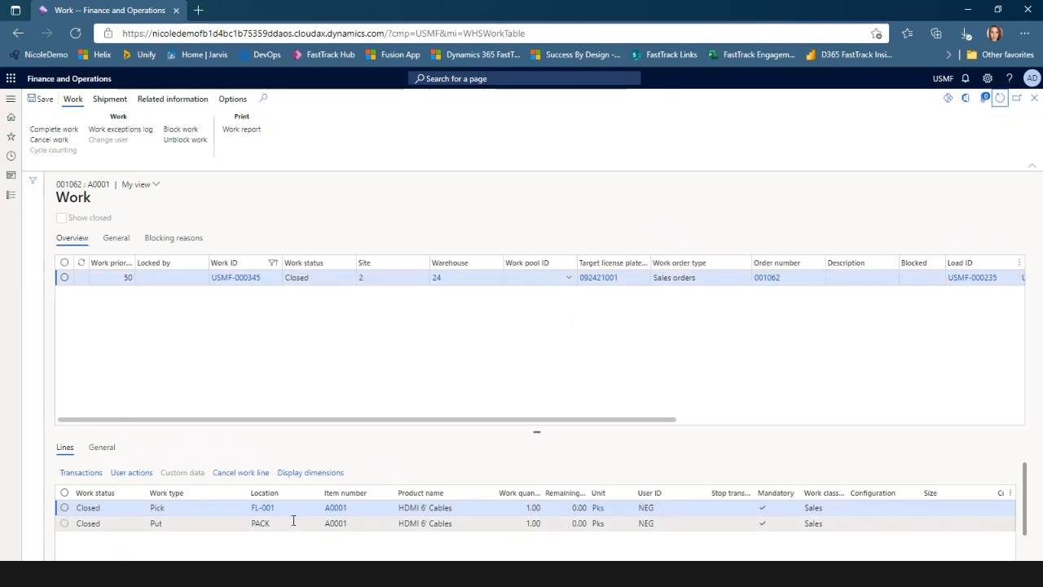
click(622, 282)
key(ctrl+c)
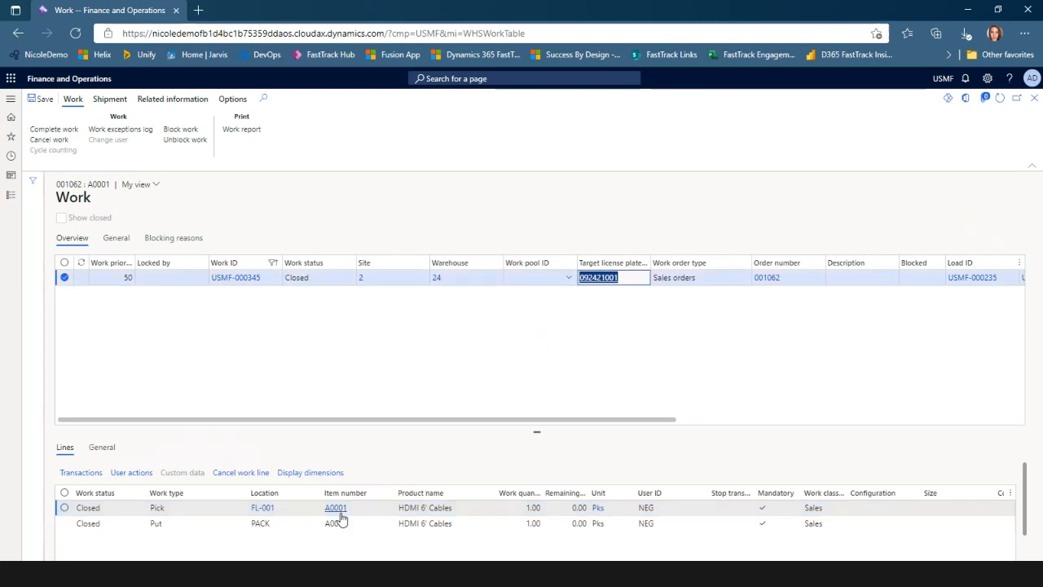
Leave the work and order pages and open the Warehouse management Pack page for site 2, warehouse 24, location PACK, profile 24 Pack.
click(1034, 98)
click(1034, 104)
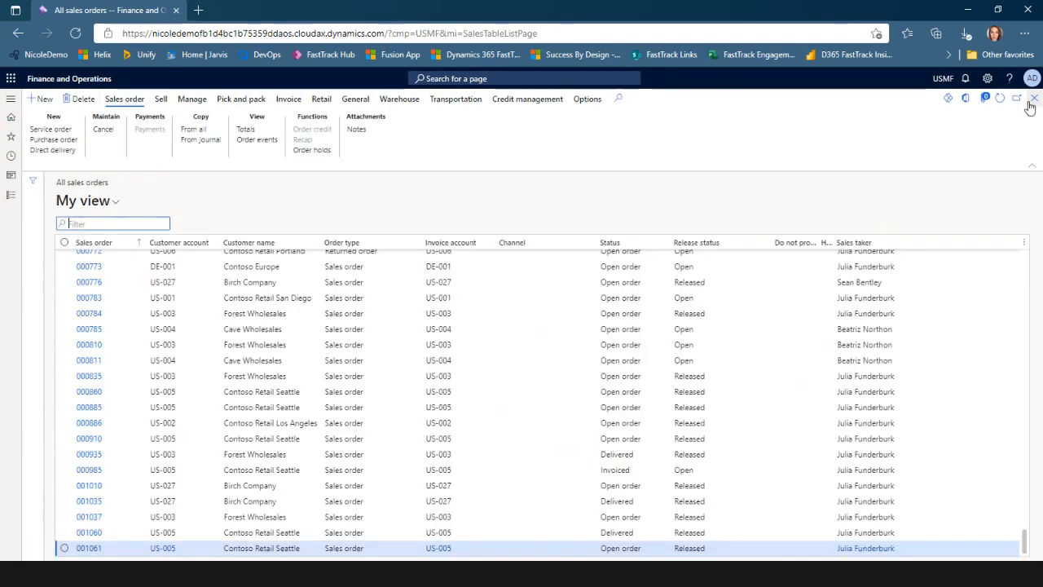
click(10, 193)
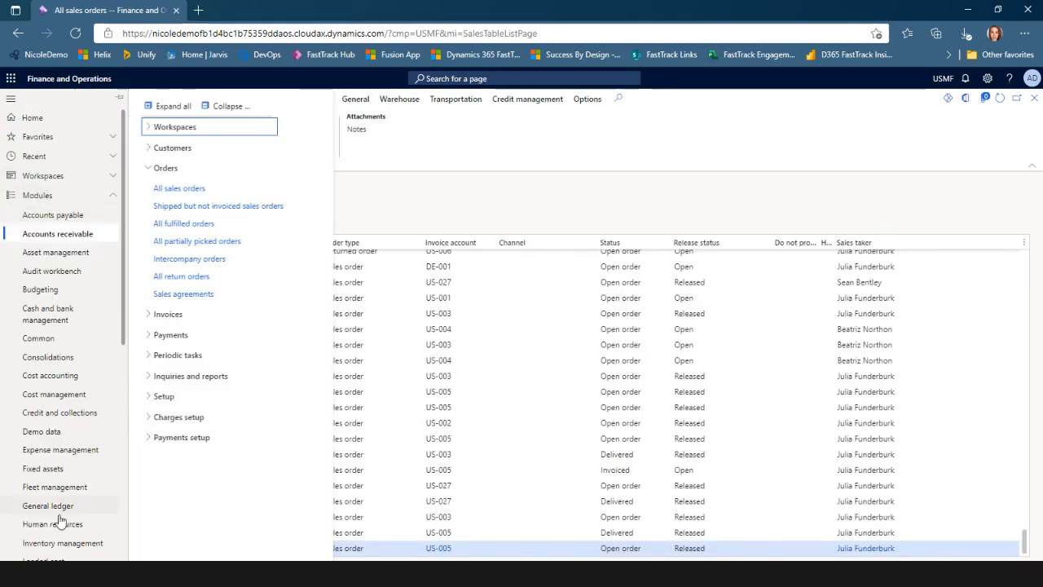
scroll(63, 513, down, 5)
scroll(65, 521, down, 1)
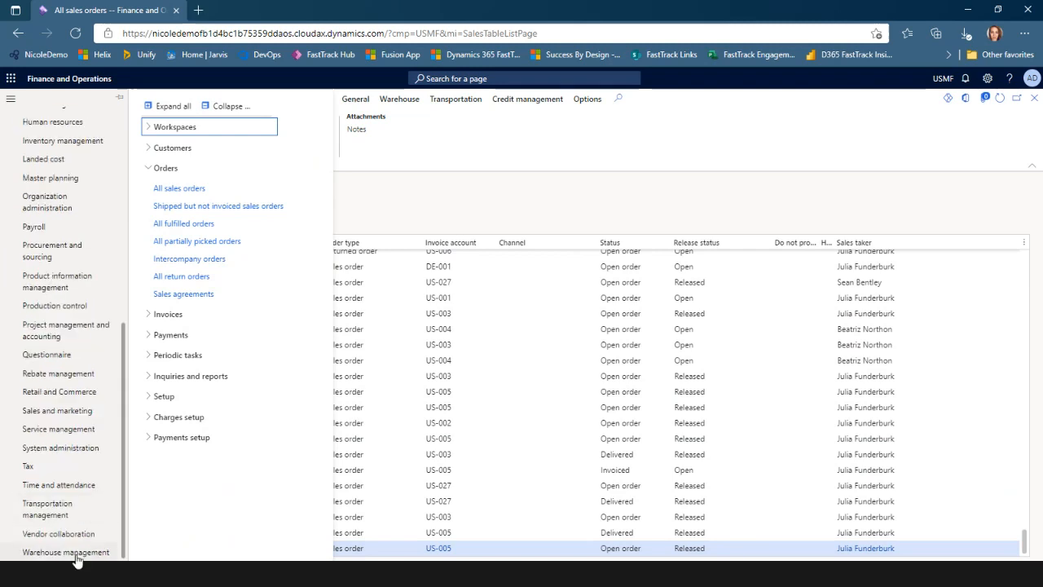
click(75, 555)
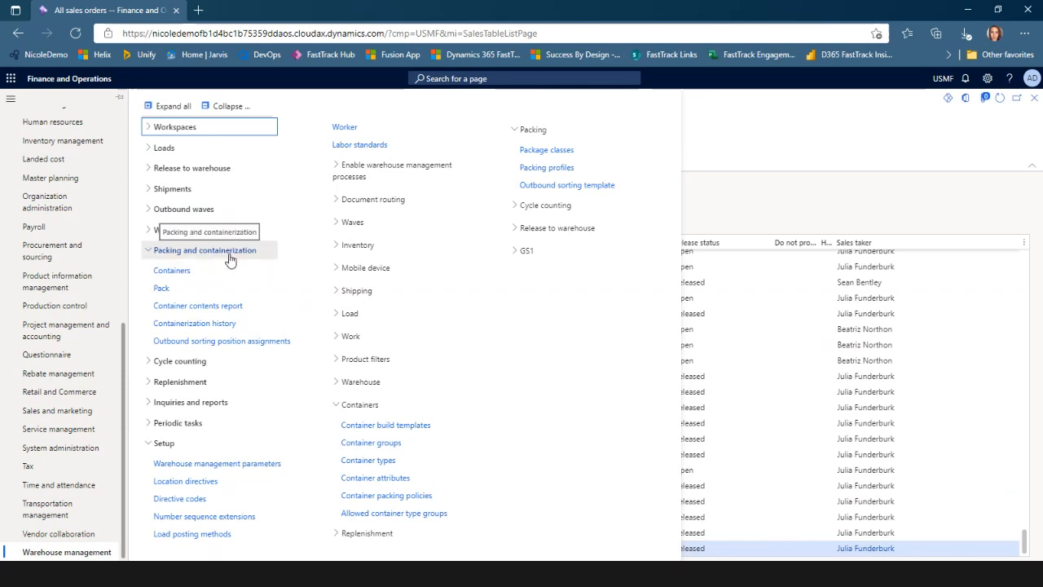
click(162, 290)
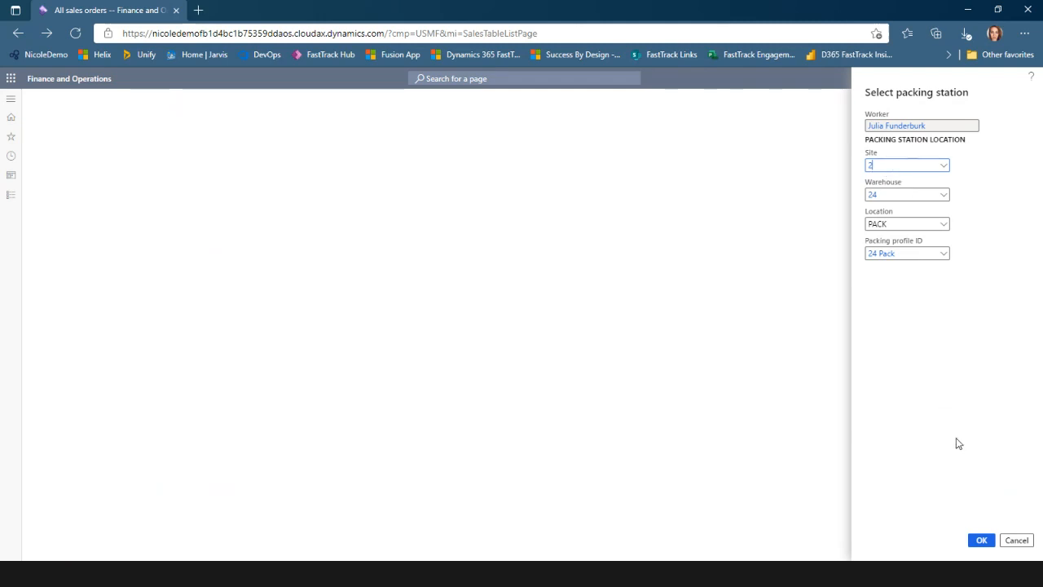
click(981, 543)
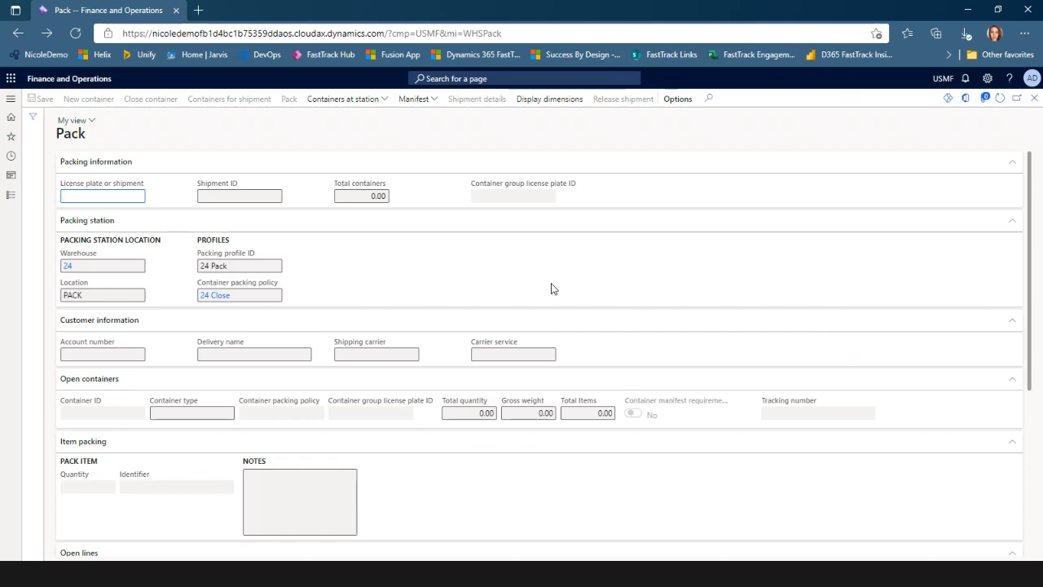
Load license plate 092421001 for packing and collapse the packing station details.
key(ctrl+v)
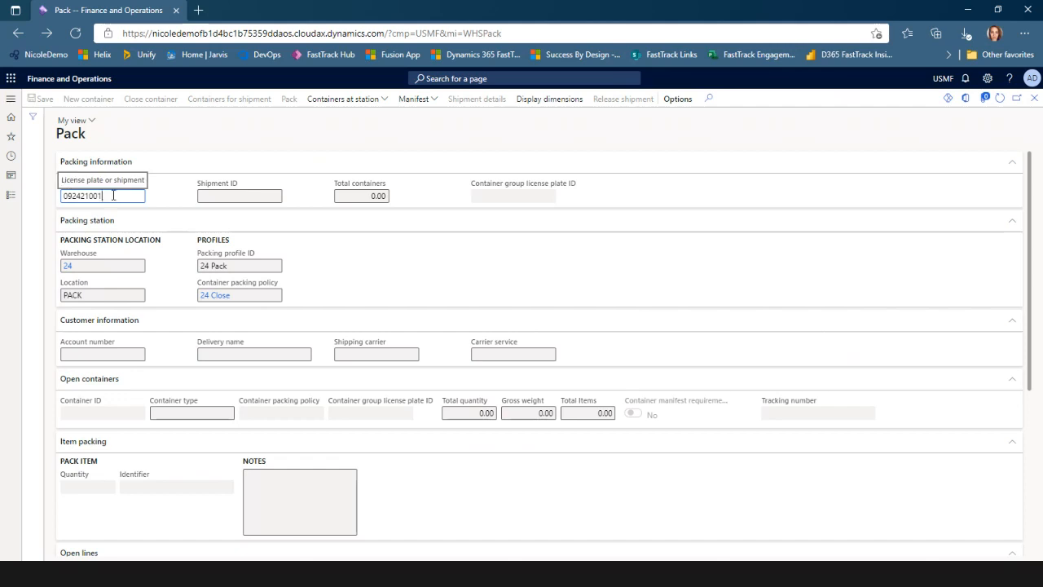
key(Tab)
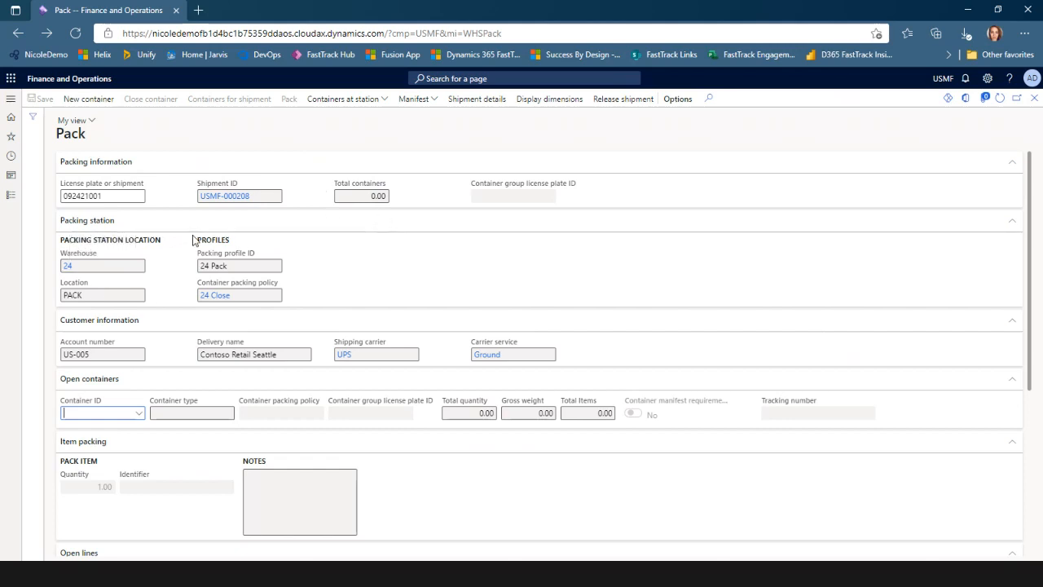
click(110, 221)
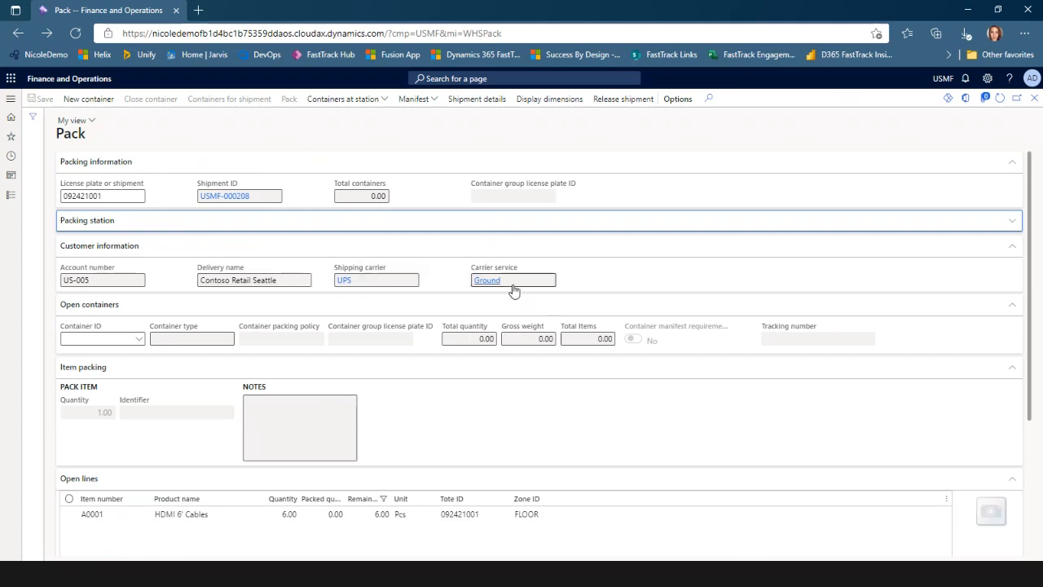
Review the shipment's customer and carrier information, open containers, item packing fields, and the open and all lines.
mouse_move(514, 291)
scroll(689, 440, down, 2)
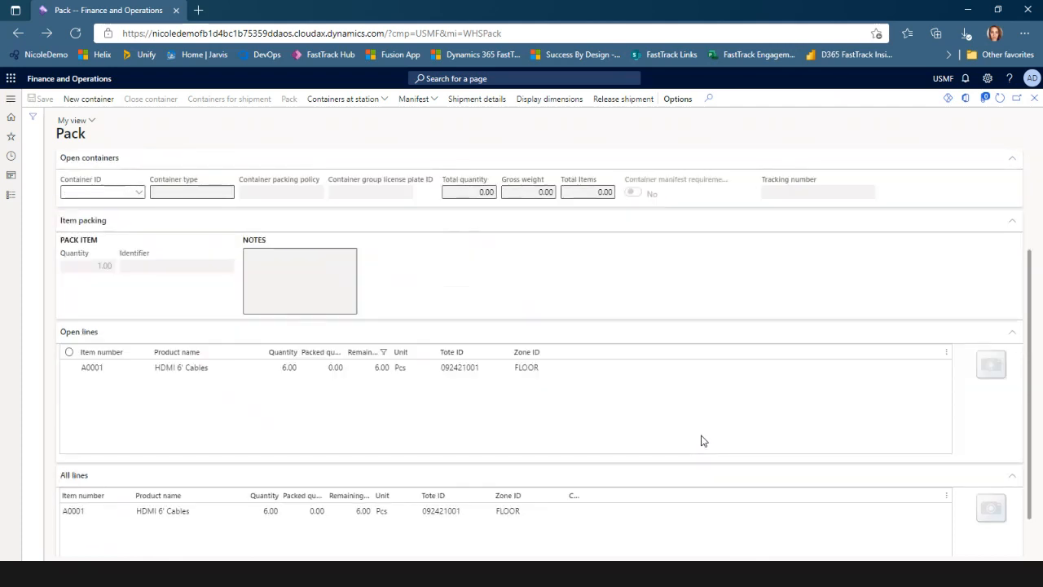
scroll(703, 440, up, 1)
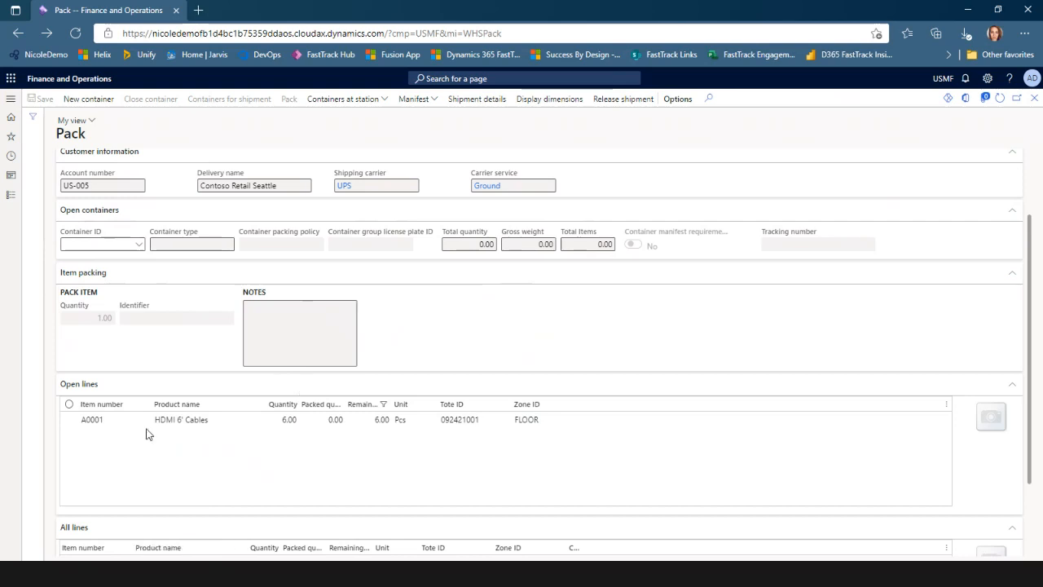
scroll(408, 504, down, 2)
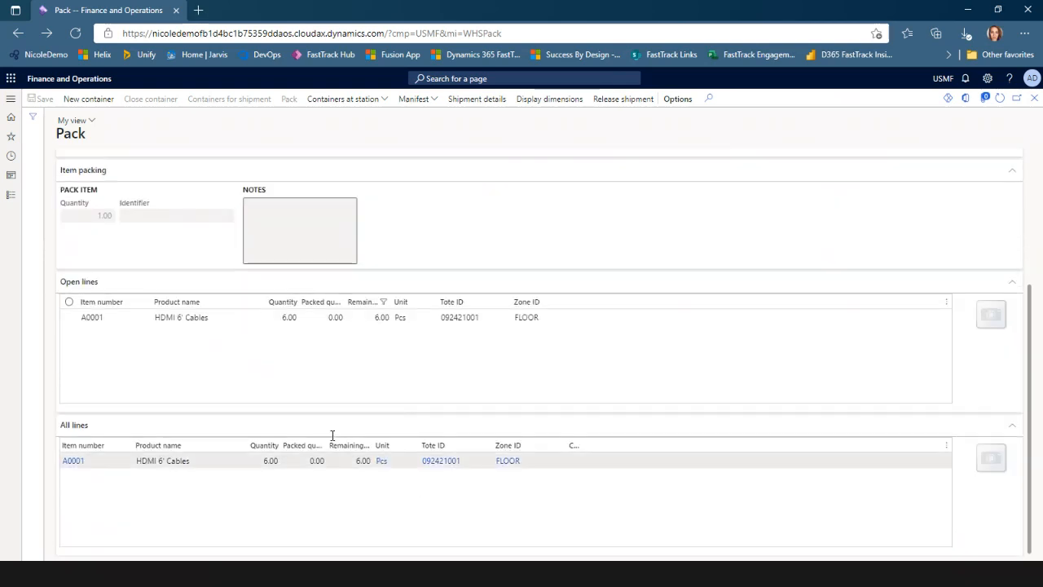
scroll(268, 318, up, 3)
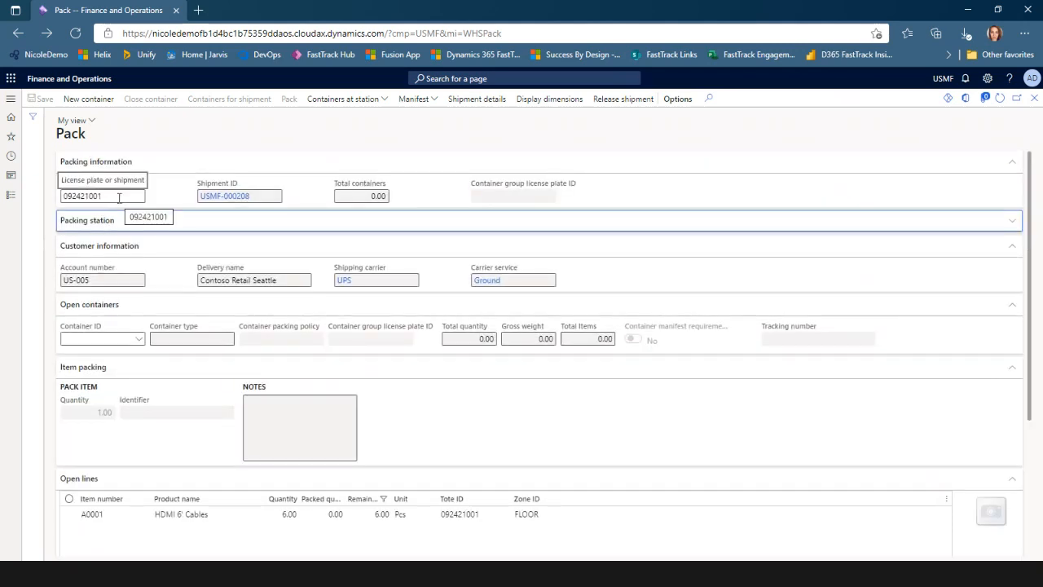
scroll(351, 481, down, 3)
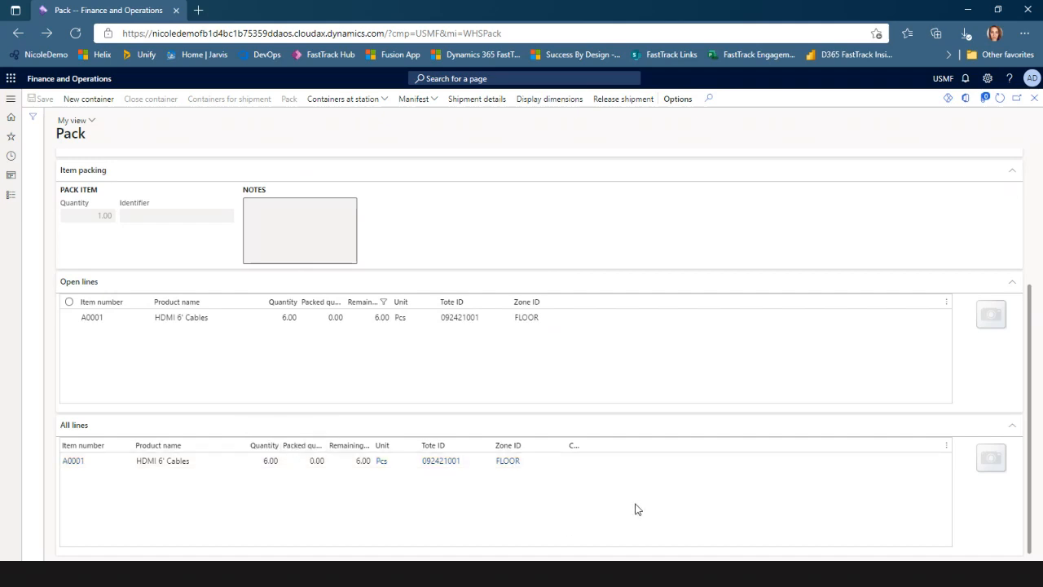
scroll(638, 509, up, 3)
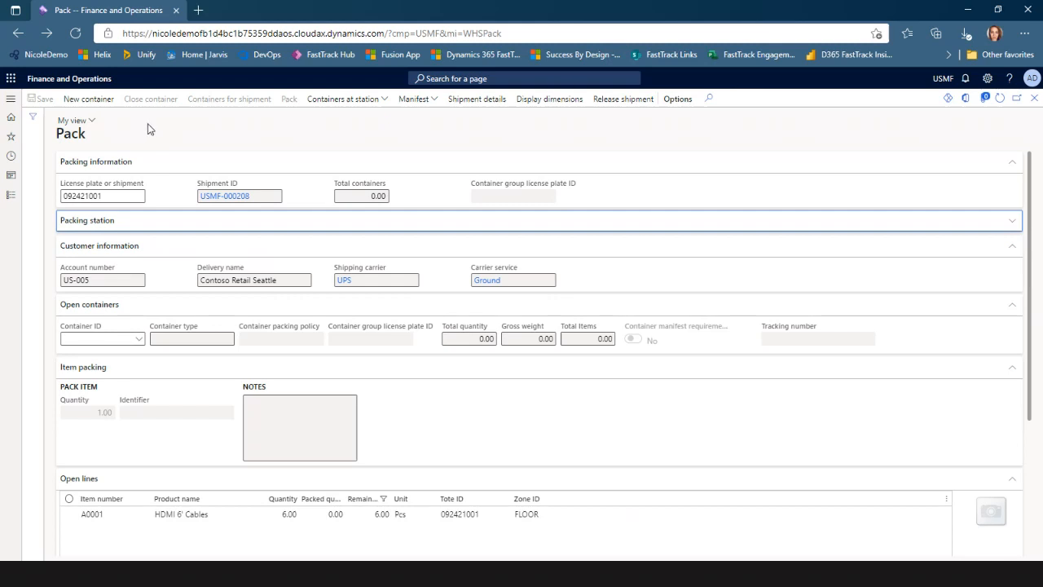
Create a new container of type Box-Medium for the shipment and check its container type, total quantity and gross weight.
click(92, 100)
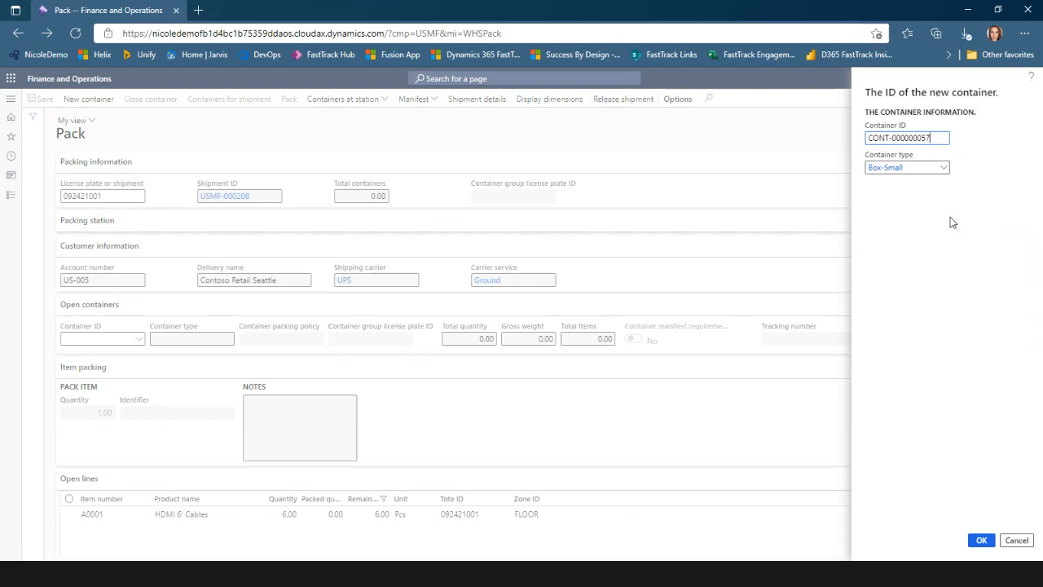
click(944, 170)
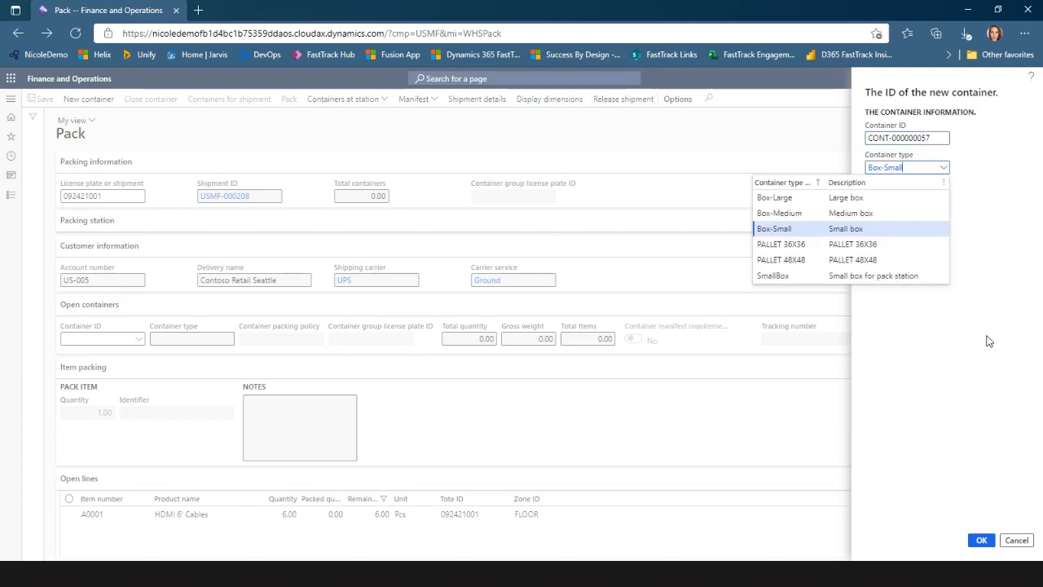
click(810, 213)
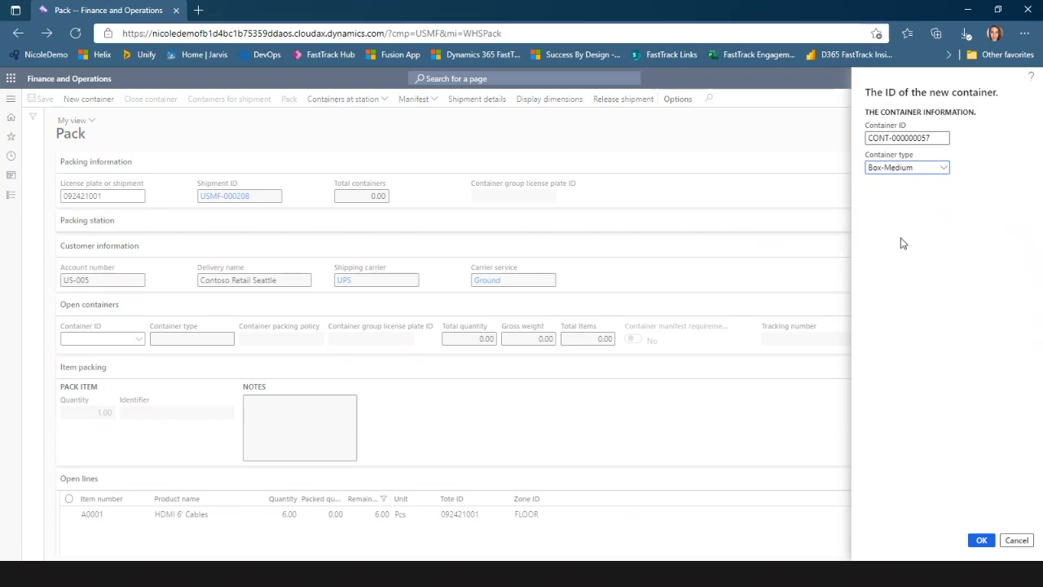
click(981, 540)
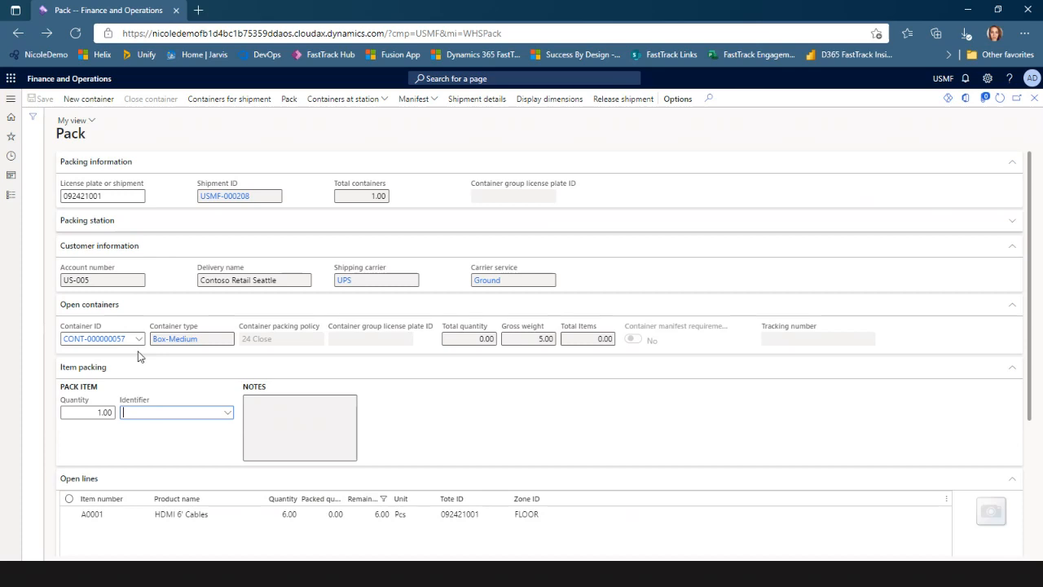
click(487, 339)
click(529, 339)
click(206, 340)
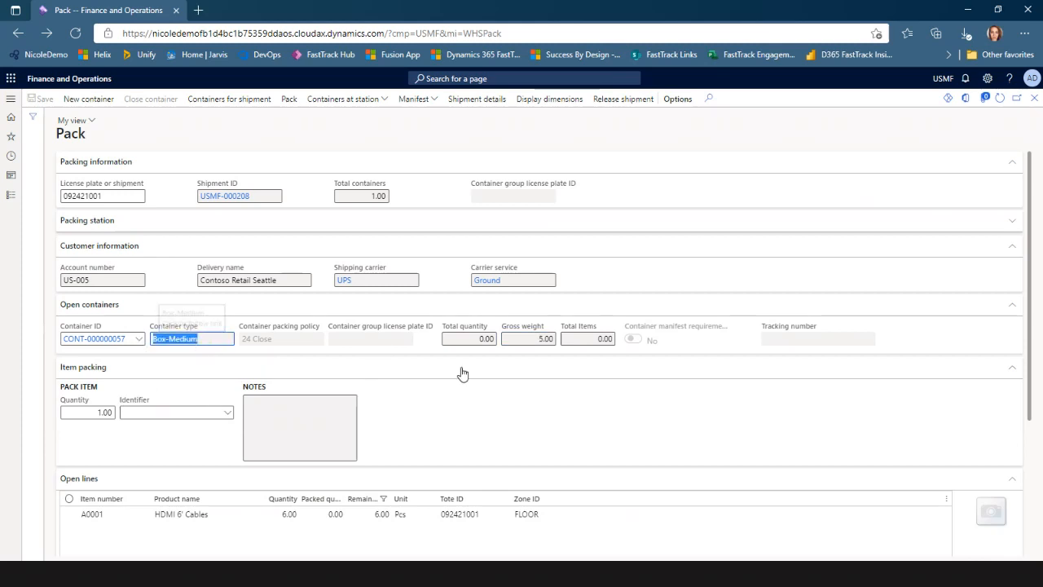
click(544, 340)
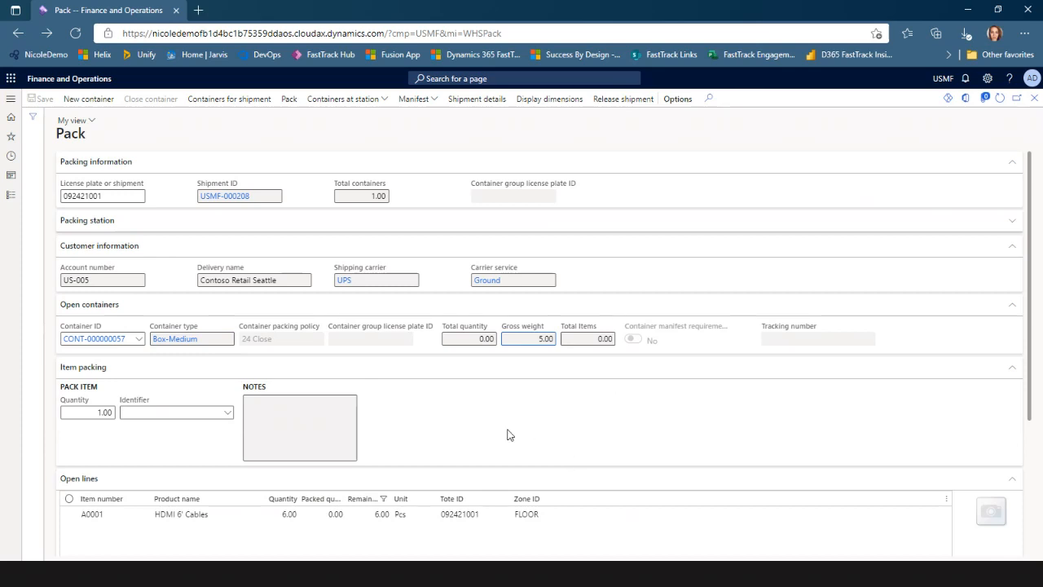
Pack one piece of item A0001 into the open container and check its total quantity and gross weight.
scroll(581, 465, down, 2)
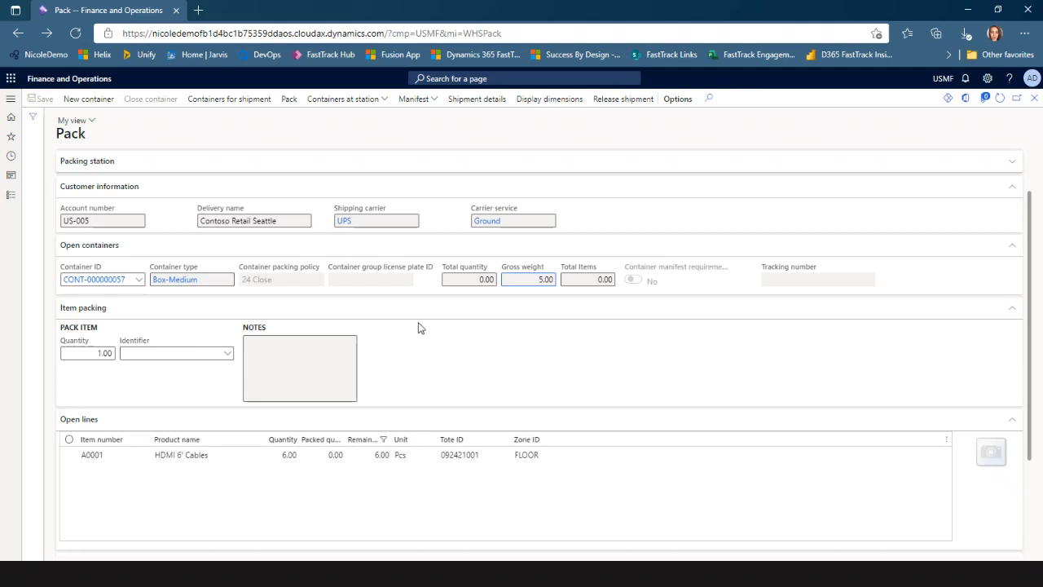
scroll(444, 485, down, 1)
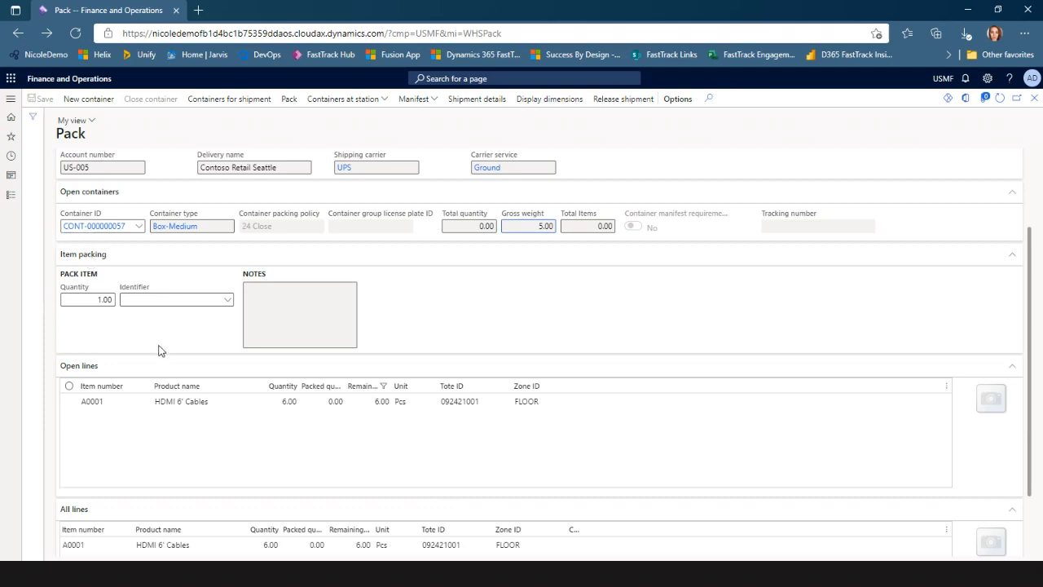
click(226, 301)
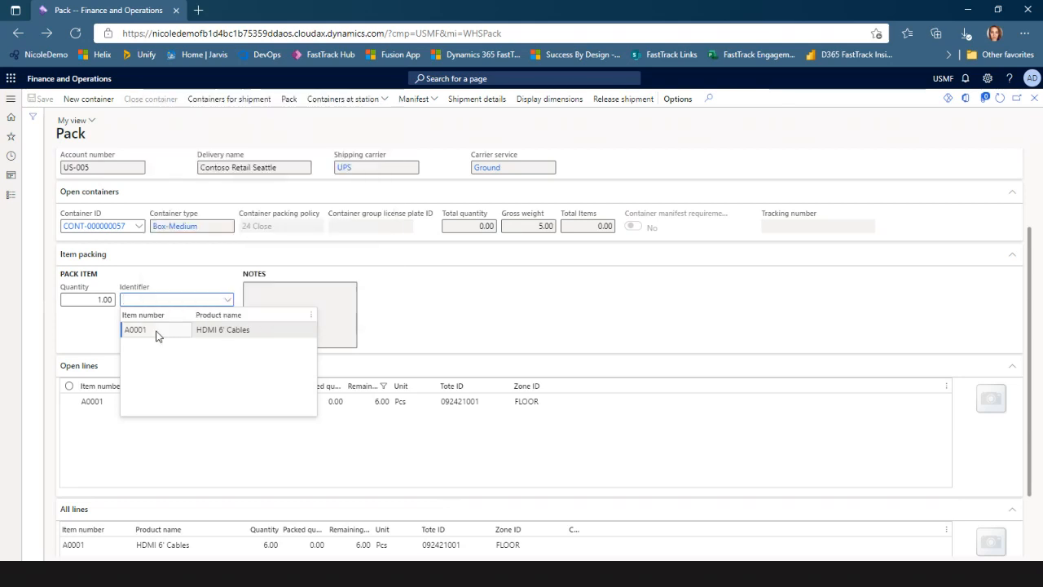
click(157, 330)
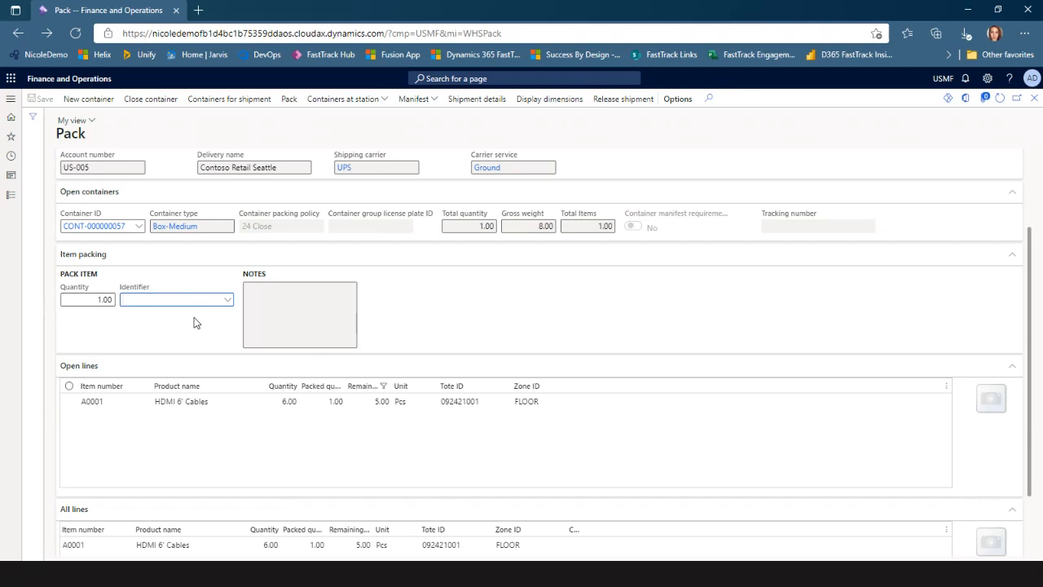
click(493, 228)
click(542, 229)
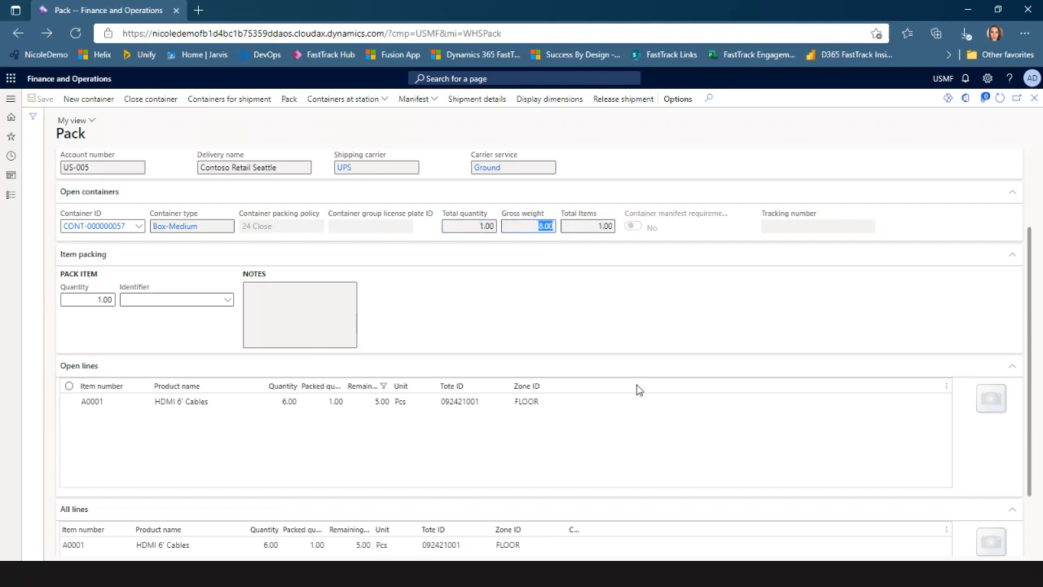
scroll(637, 357, down, 1)
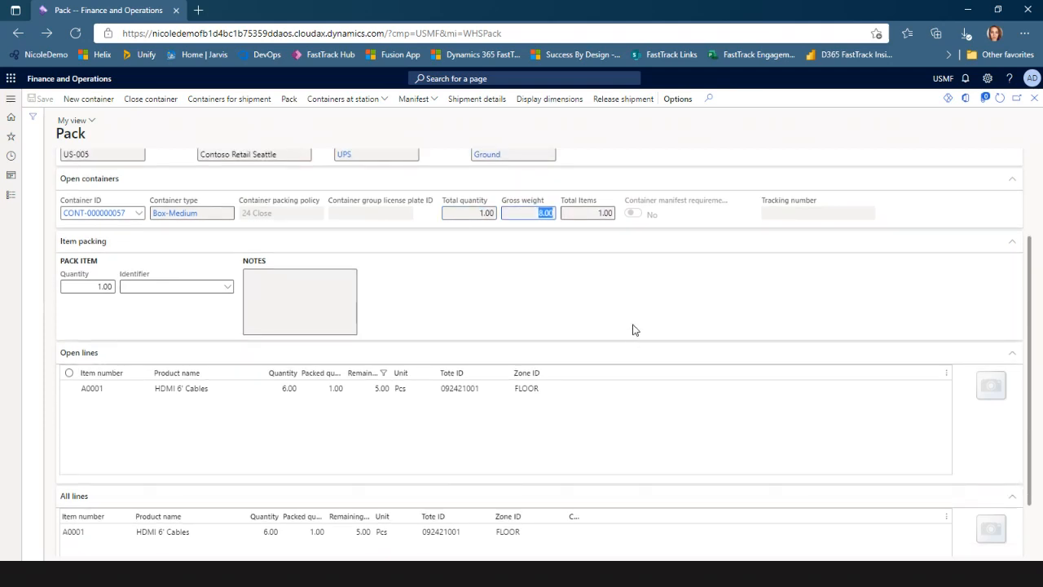
click(547, 213)
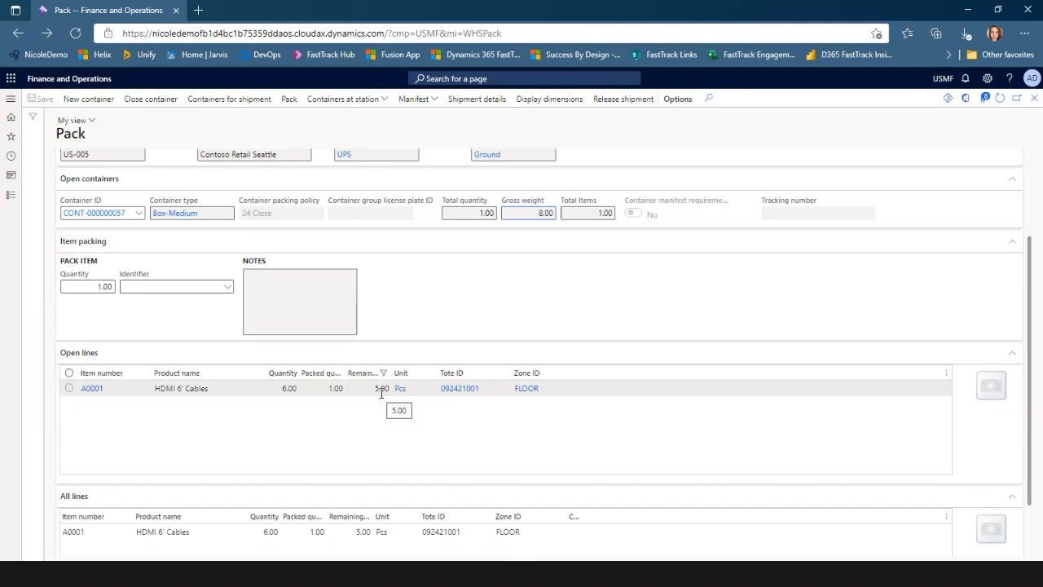
Pack 5 more pieces of item A0001 into the container and check its totals, the open lines and all lines.
scroll(379, 460, up, 1)
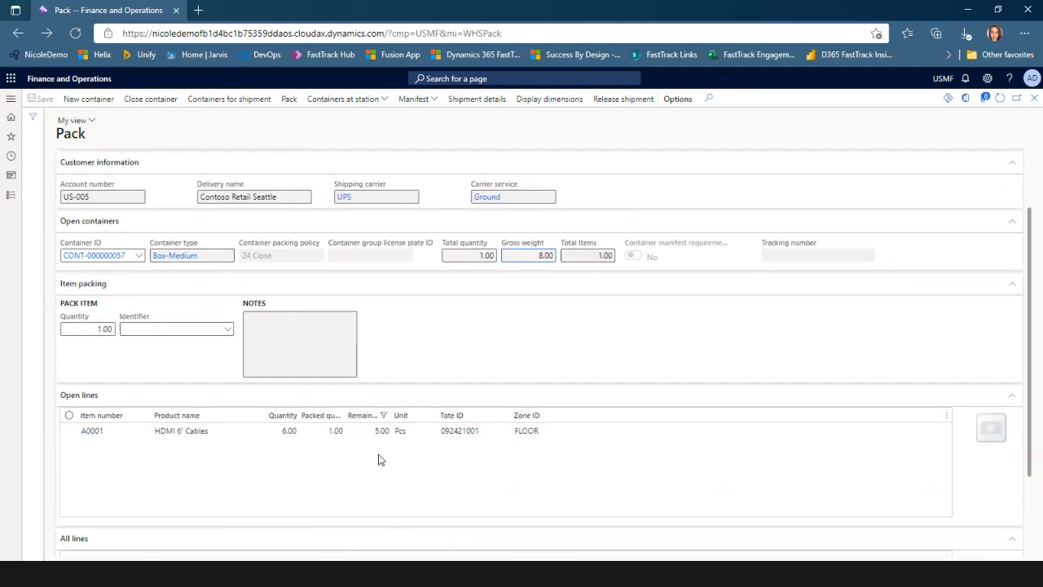
click(91, 334)
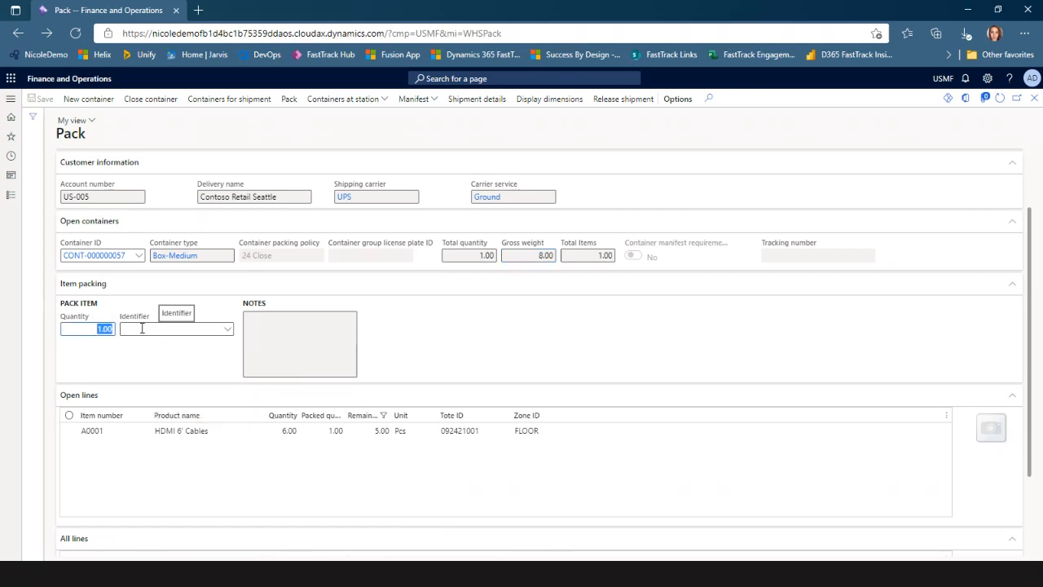
text(5)
key(Tab)
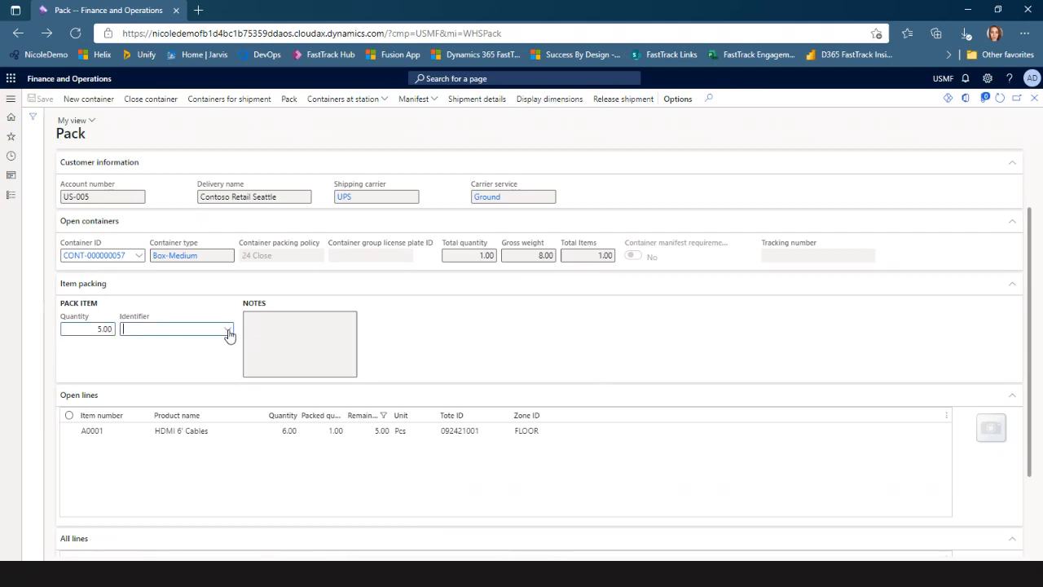
click(228, 330)
click(166, 357)
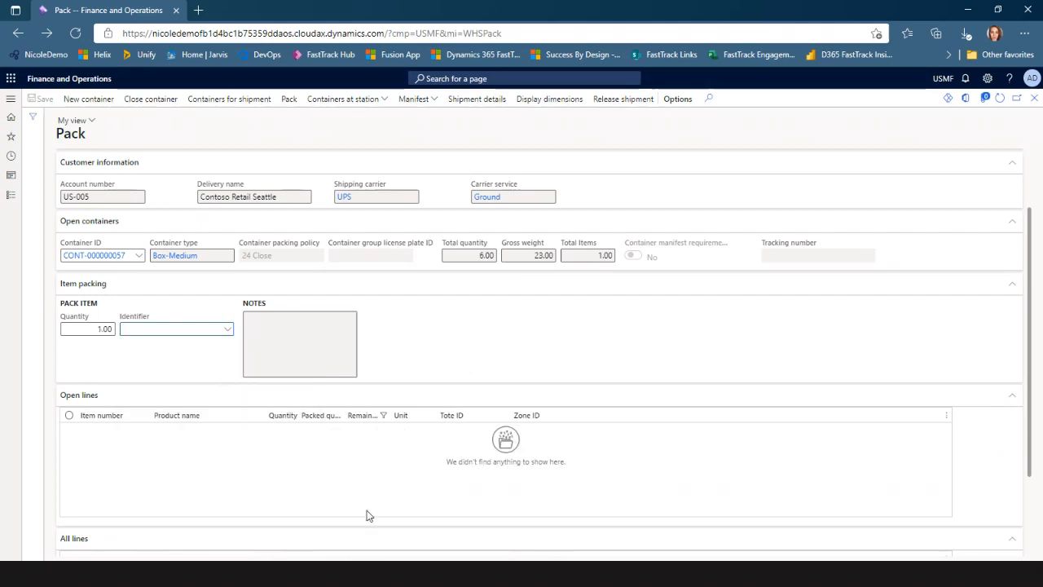
click(471, 258)
click(526, 254)
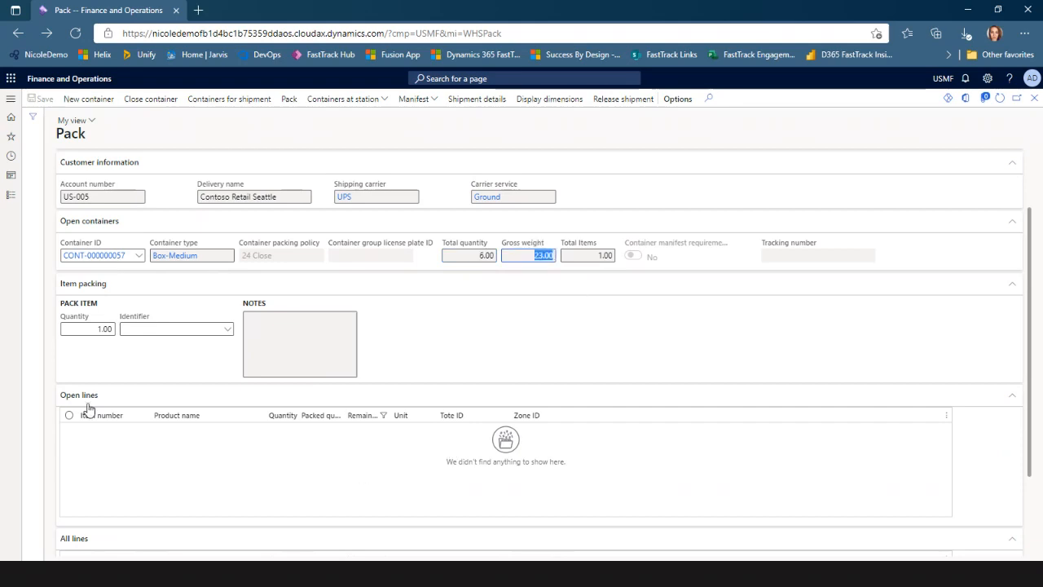
scroll(244, 470, down, 2)
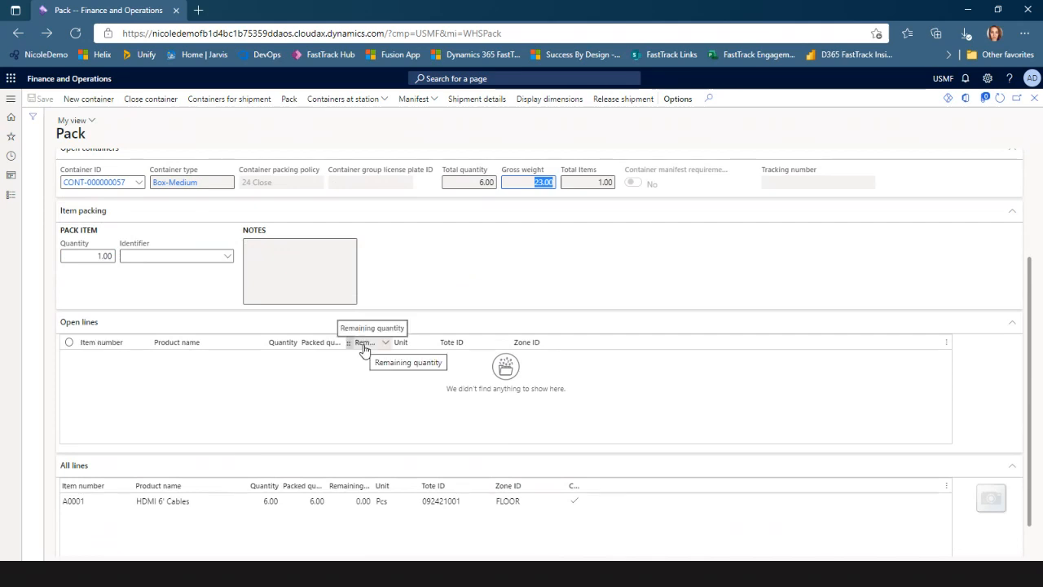
scroll(375, 417, down, 1)
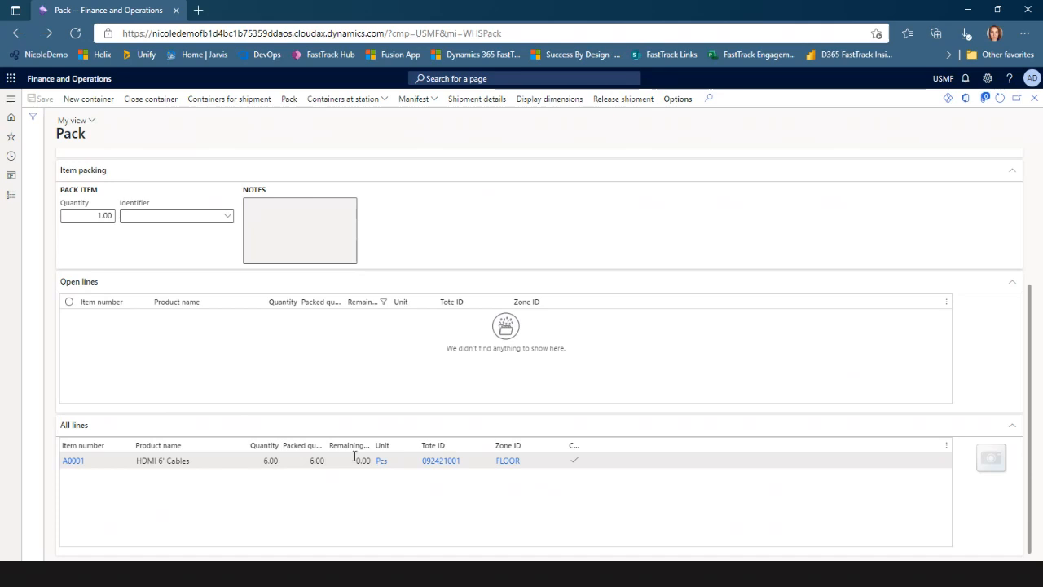
scroll(782, 534, up, 3)
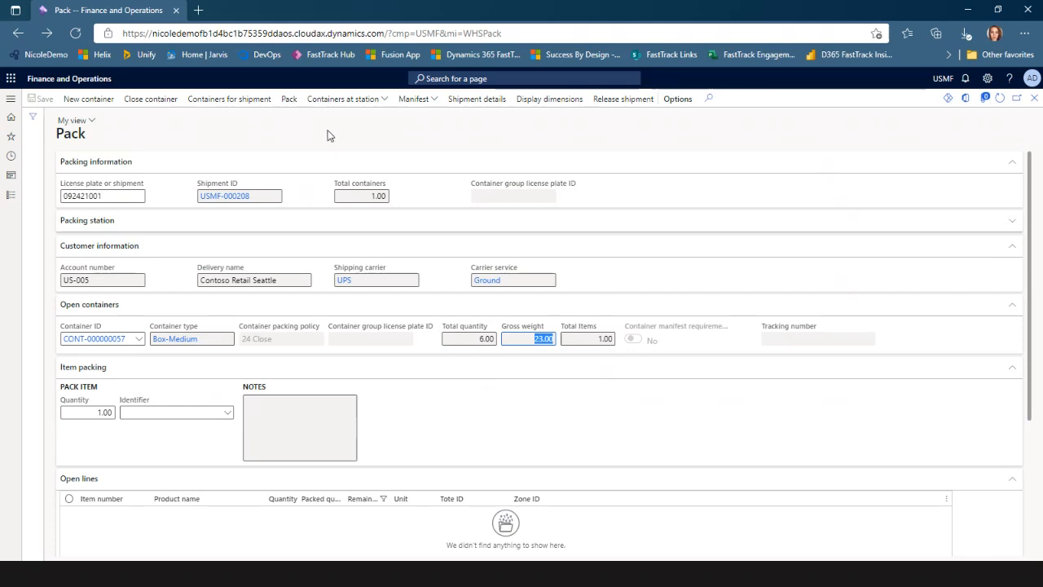
Review the container's details and contents in the open containers at the packing station, then return to the Pack page.
click(361, 99)
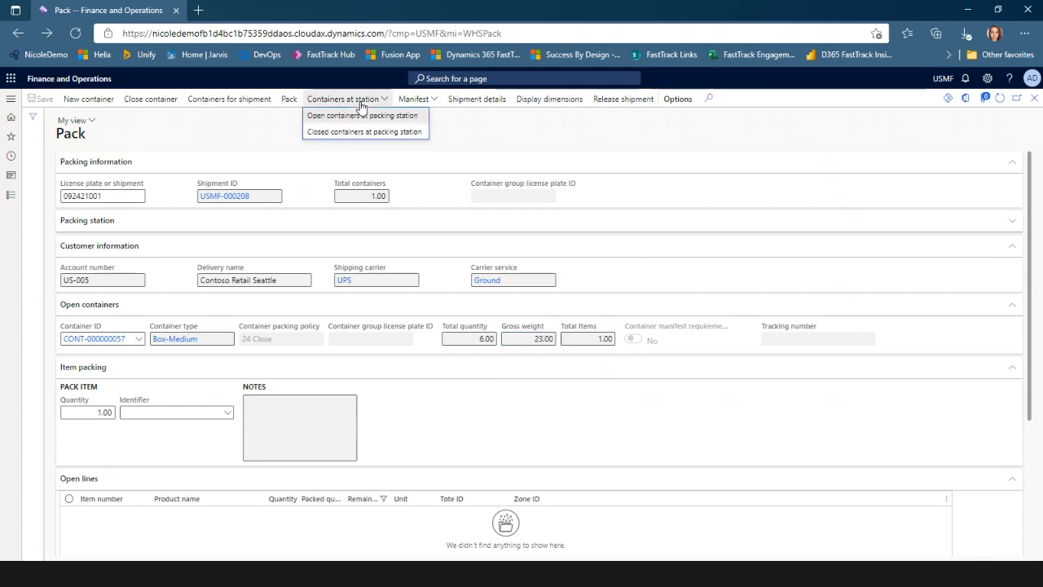
click(341, 117)
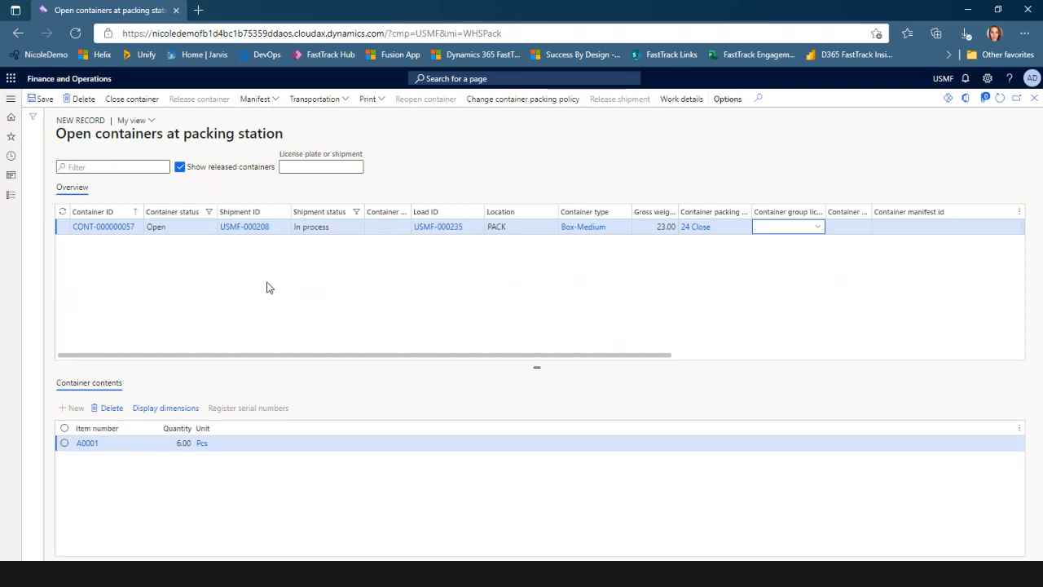
click(395, 357)
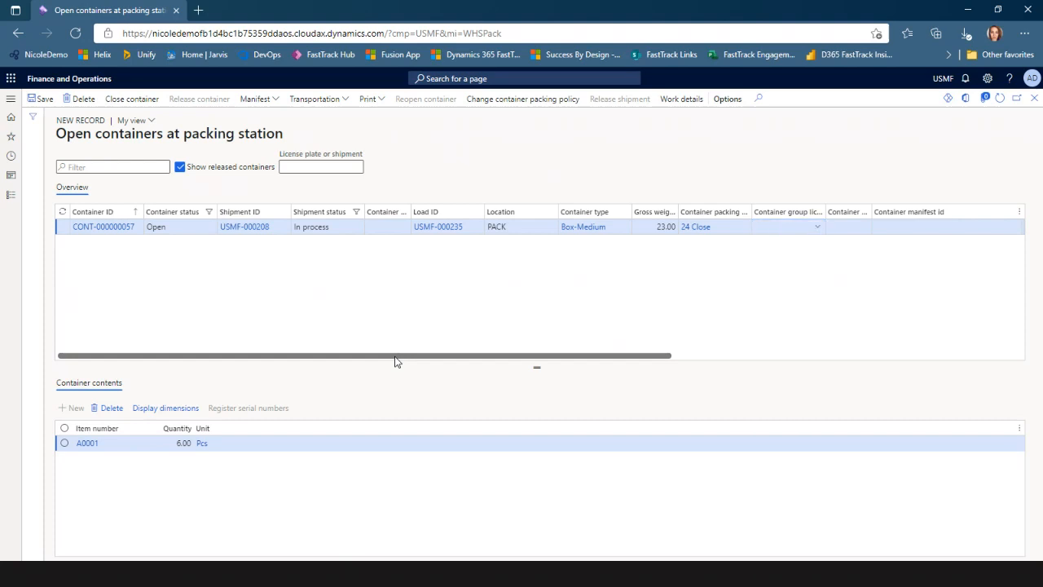
drag(635, 364, 844, 361)
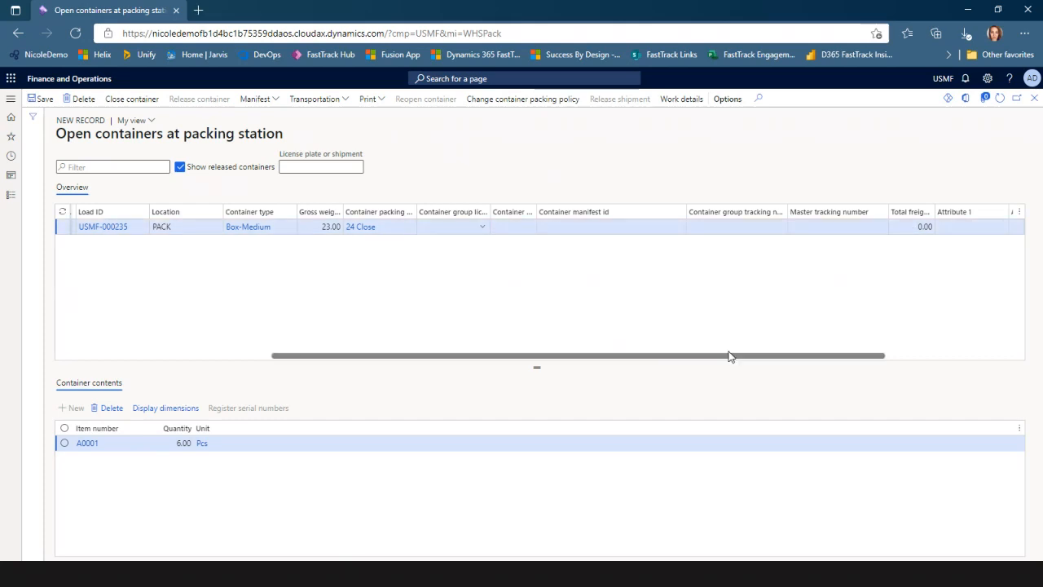
drag(730, 356, 421, 361)
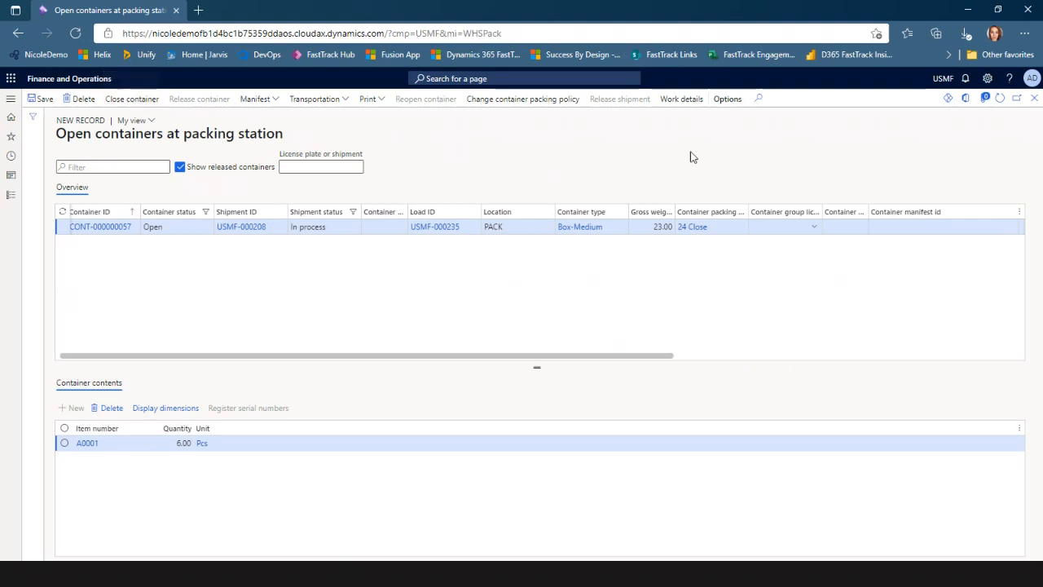
click(1033, 98)
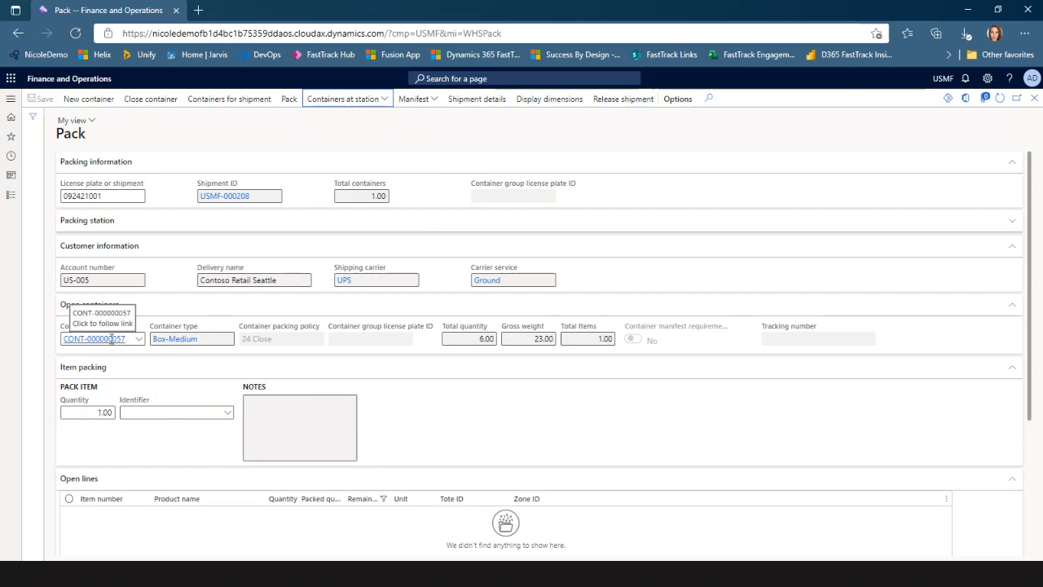
Close the container to location BAYDOOR using the gross weight from the system.
click(167, 99)
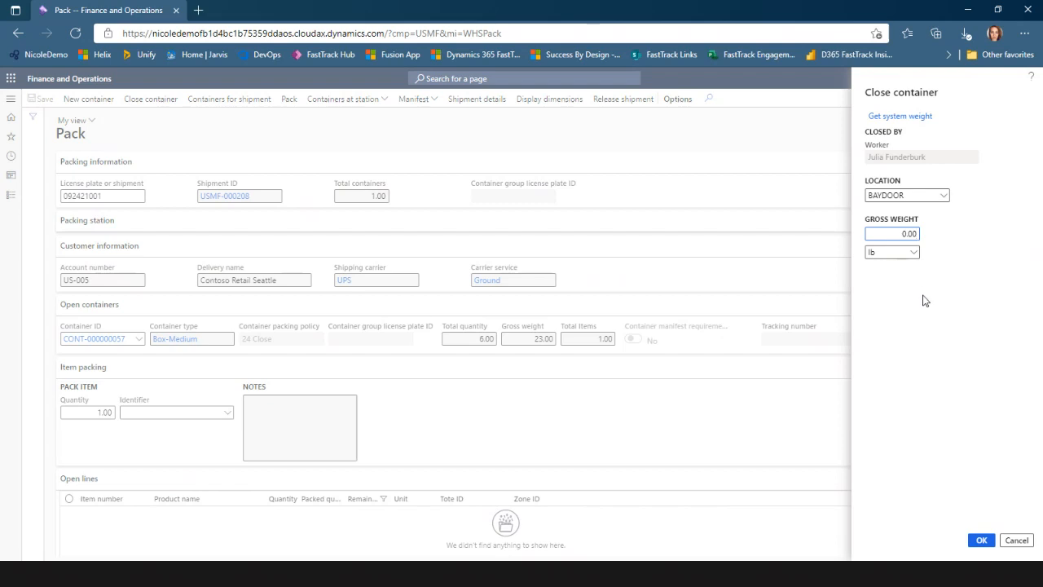
drag(902, 237, 954, 238)
click(920, 120)
click(982, 541)
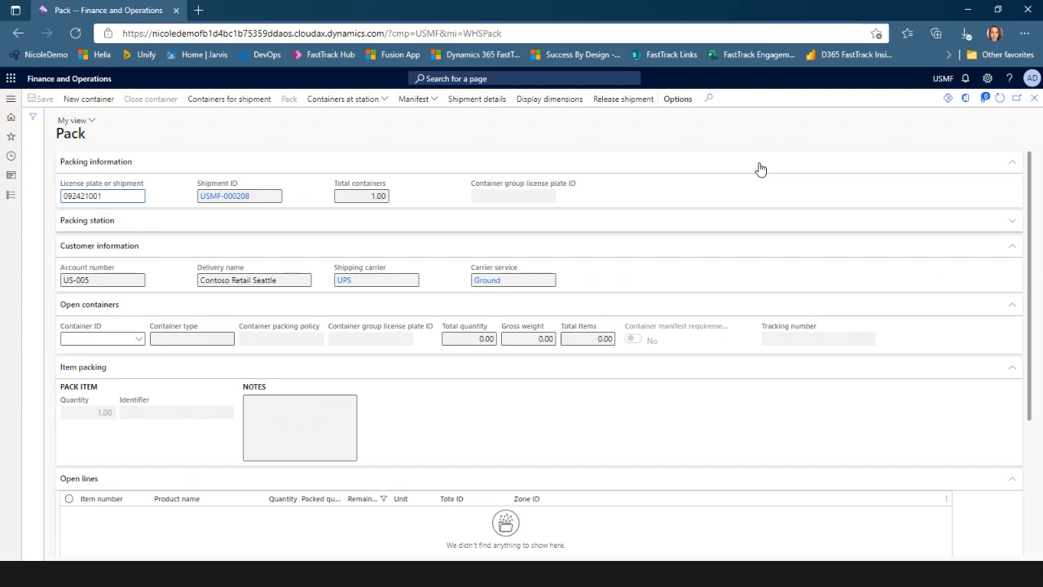
Check the list of closed containers at the packing station and return to the Pack page.
click(353, 106)
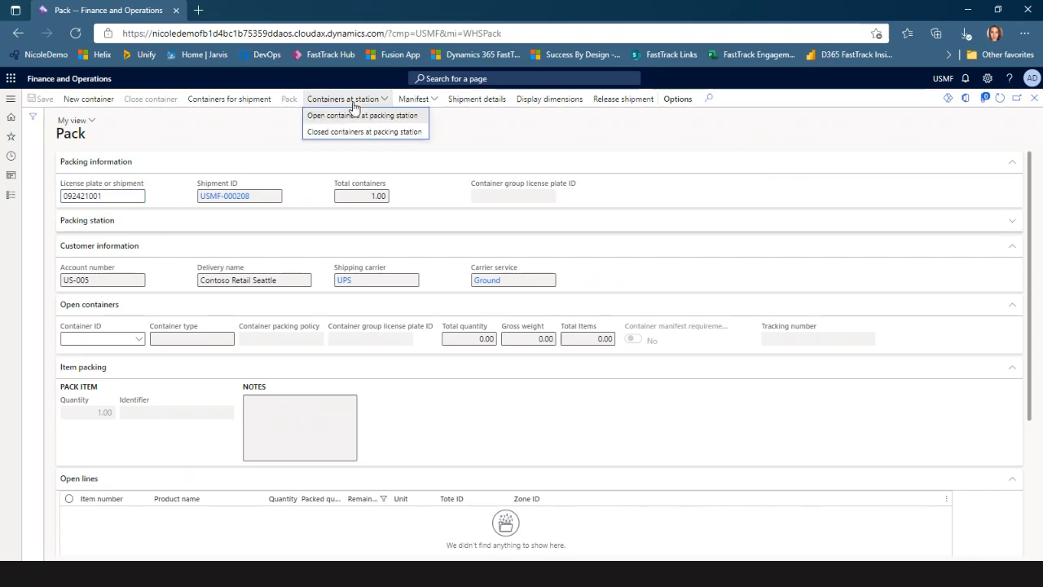
click(384, 133)
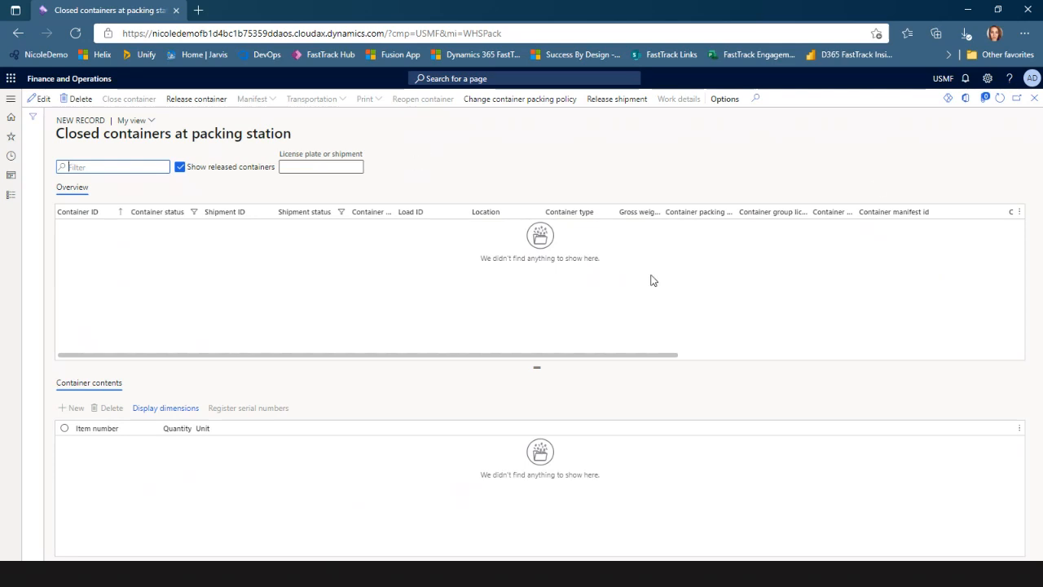
click(1031, 99)
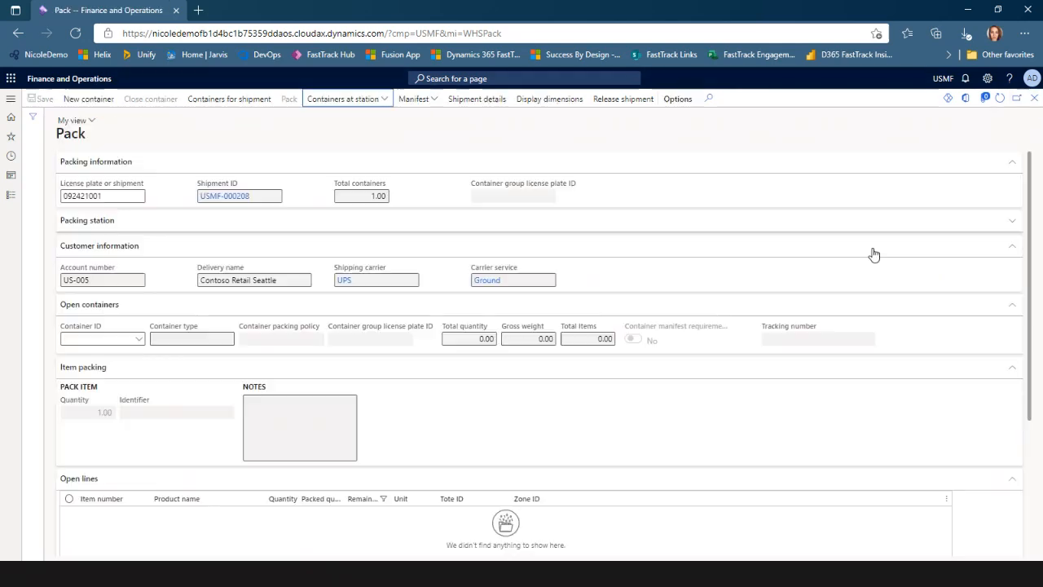
Leave the Pack page and open the Containers page under Packing and containerization in Warehouse management.
click(1035, 99)
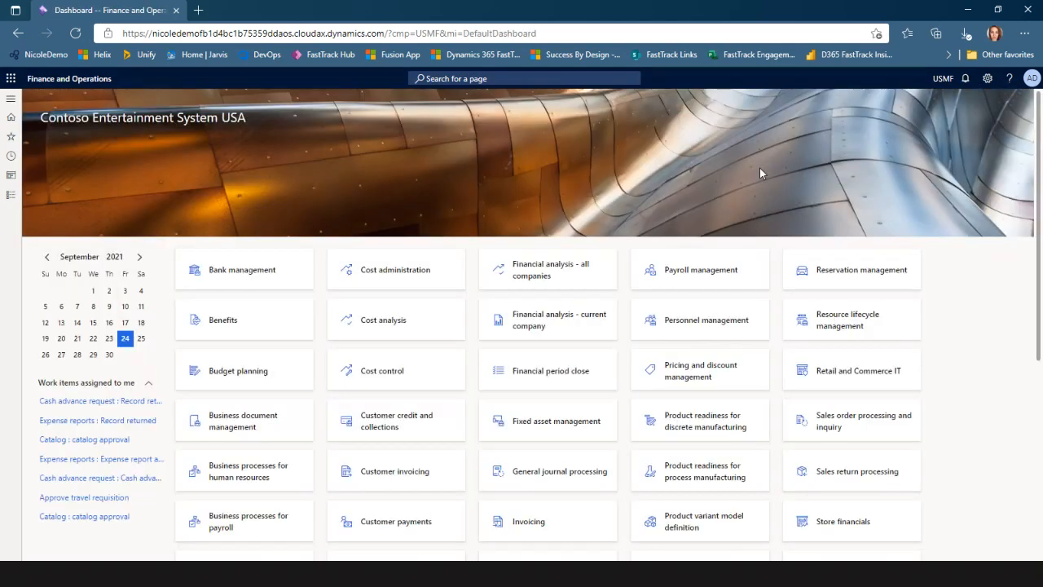
click(11, 199)
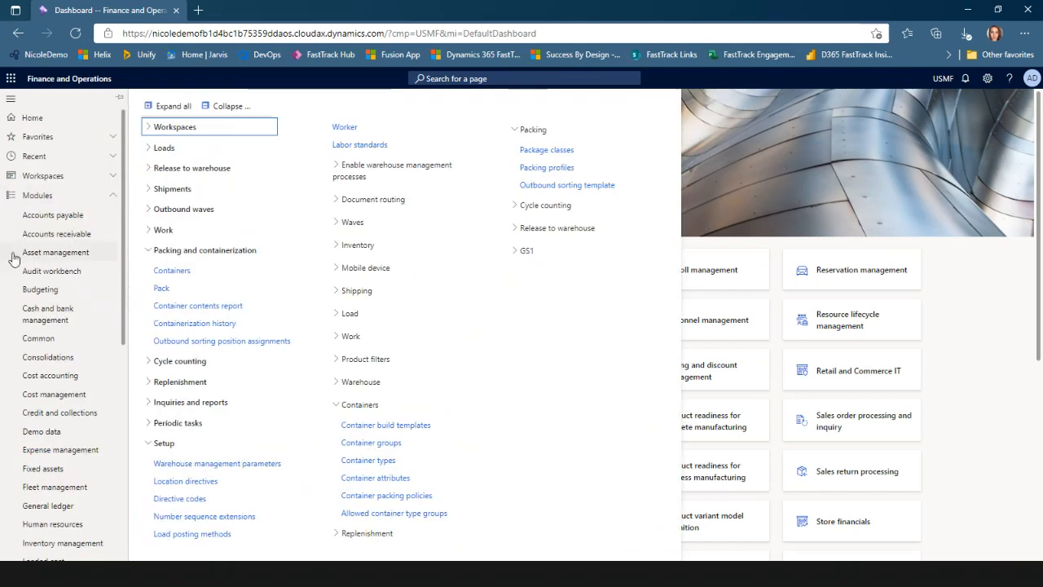
click(174, 271)
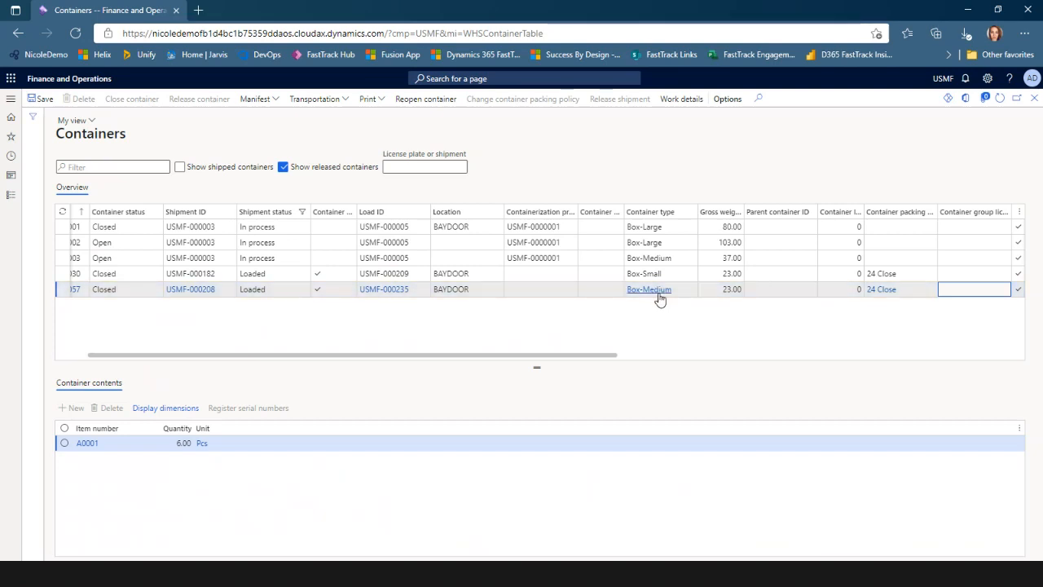
Review the closed Box-Medium container's gross weight, manifest ID, total freight charge and print options, then leave the Containers page.
click(717, 289)
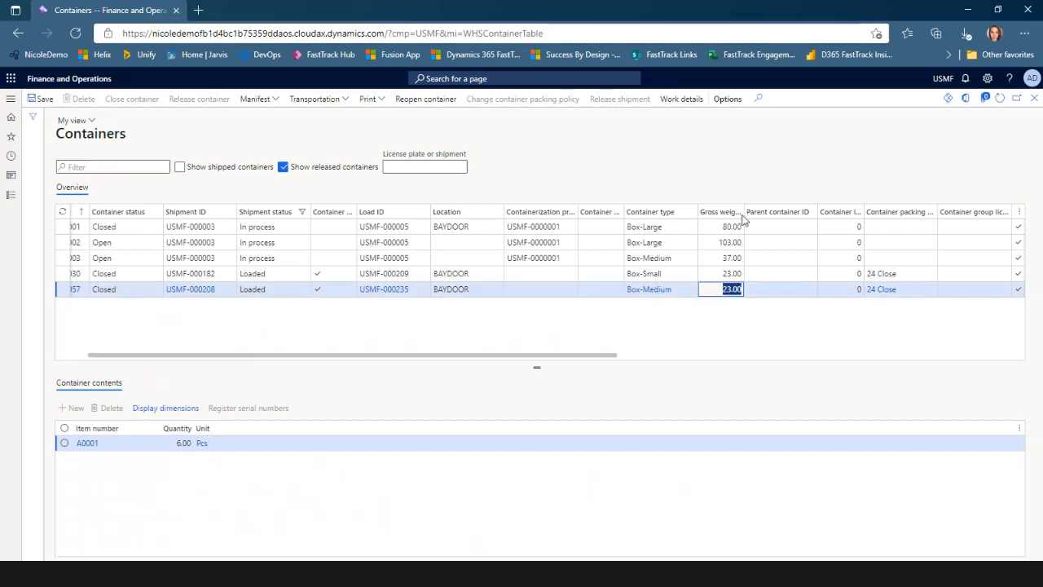
drag(588, 355, 880, 366)
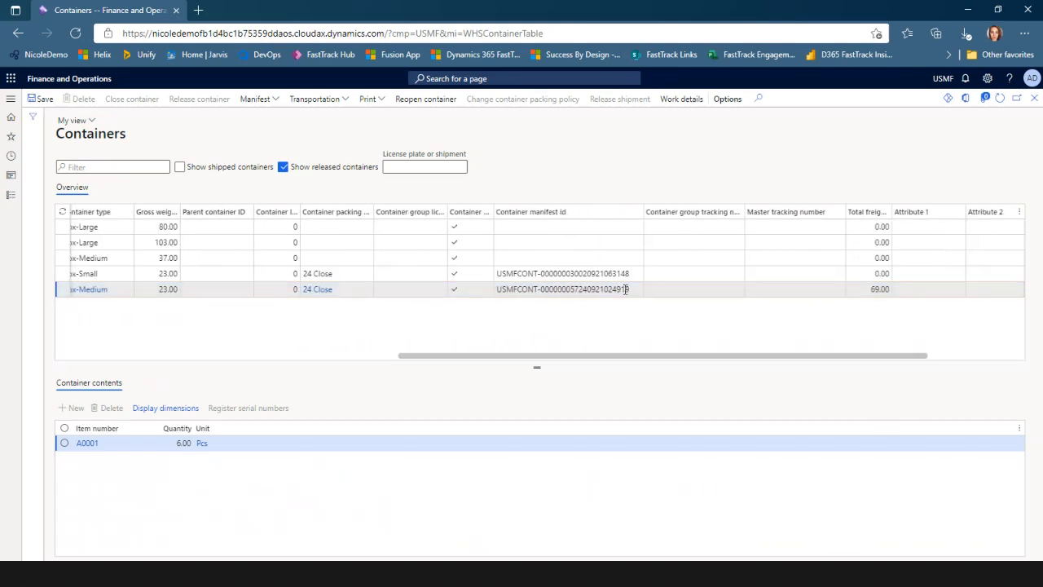
drag(627, 289, 484, 295)
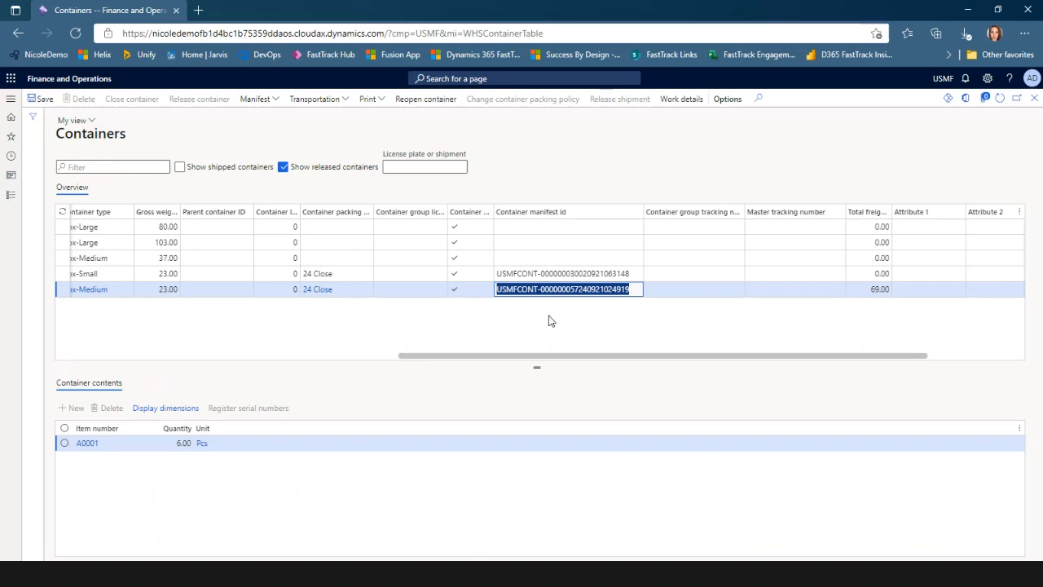
click(891, 288)
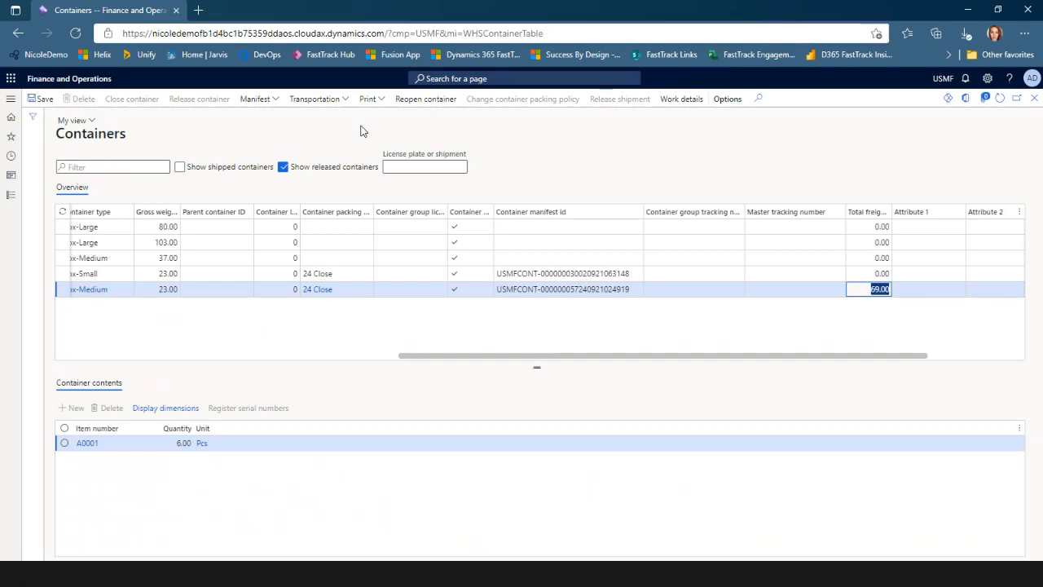
click(368, 99)
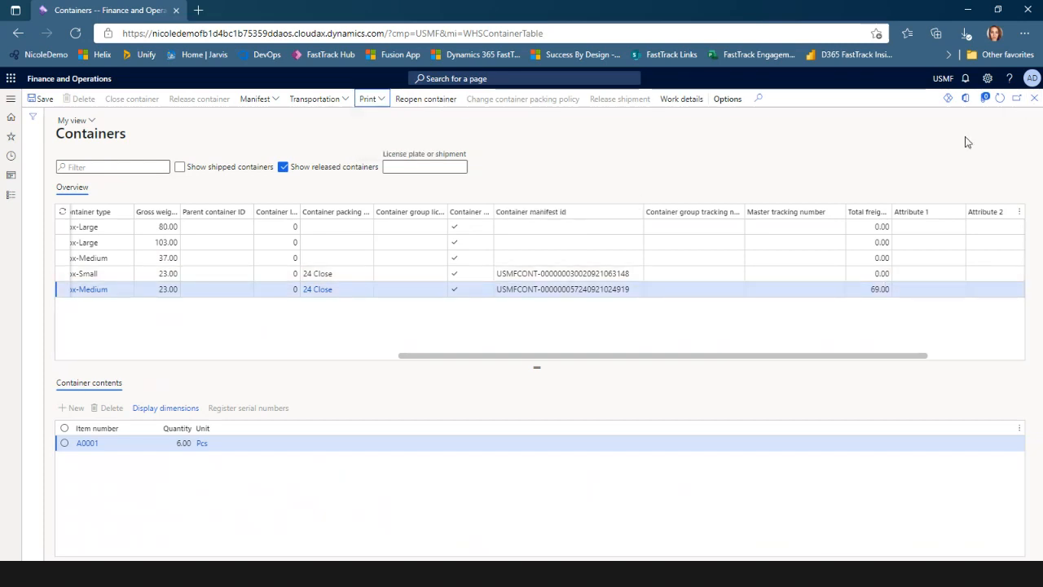
click(1034, 103)
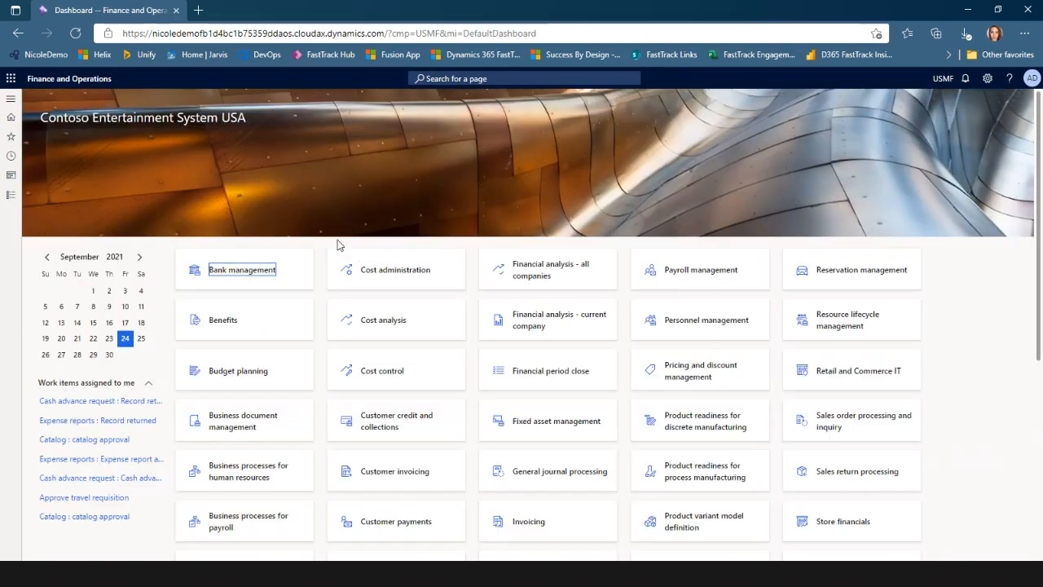
Open the Transactions page under Transportation management's periodic tasks, examine the latest SmallParcelTrans record's request and response XML, then leave the page.
click(15, 201)
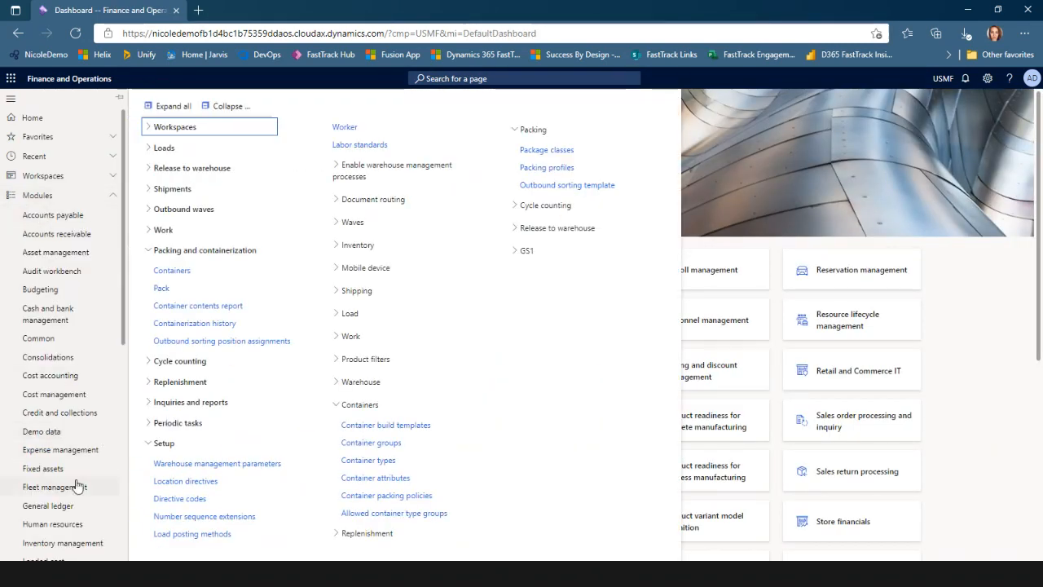
scroll(73, 488, down, 5)
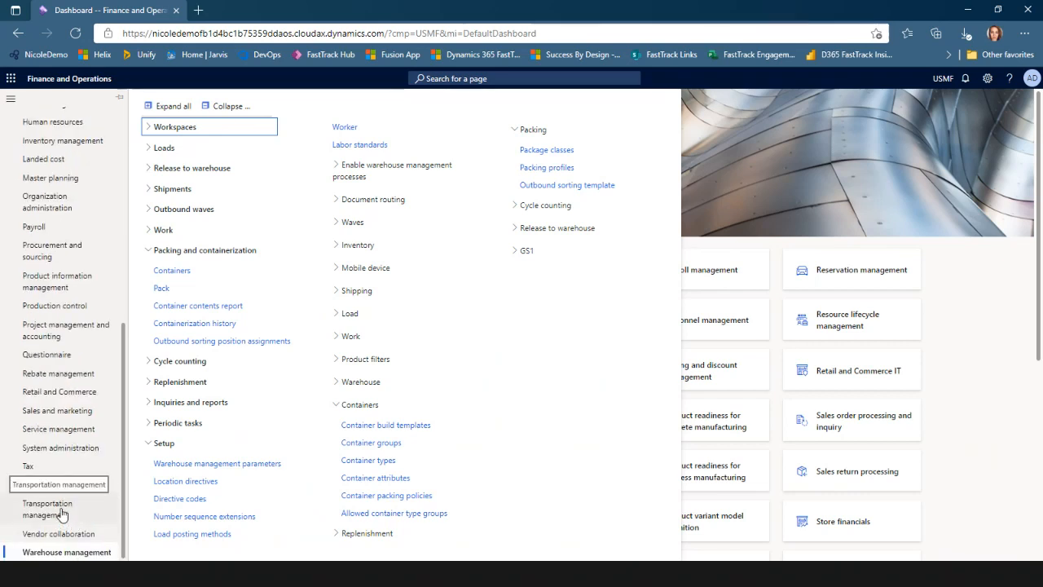
click(63, 512)
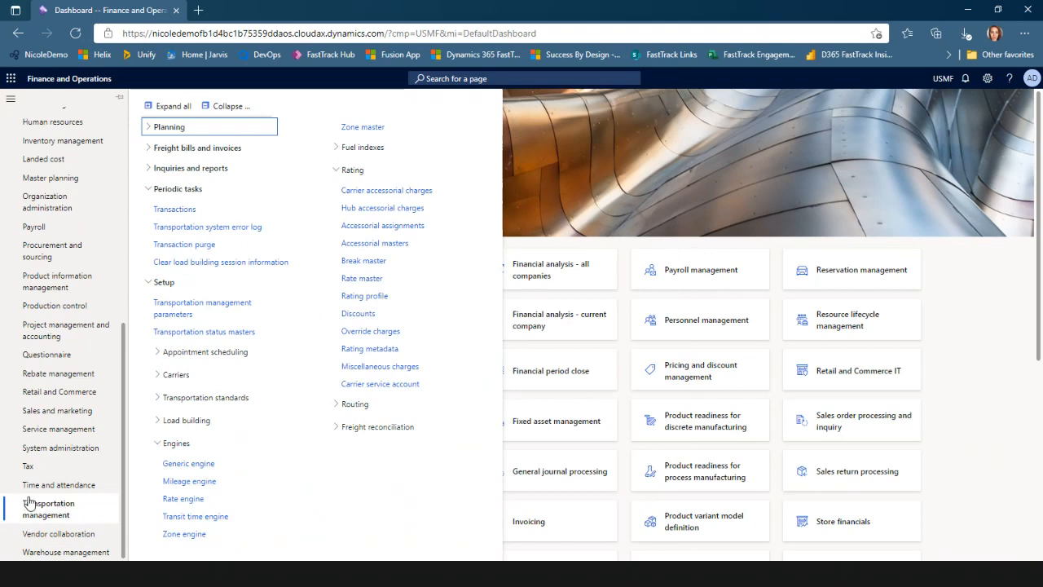
click(175, 210)
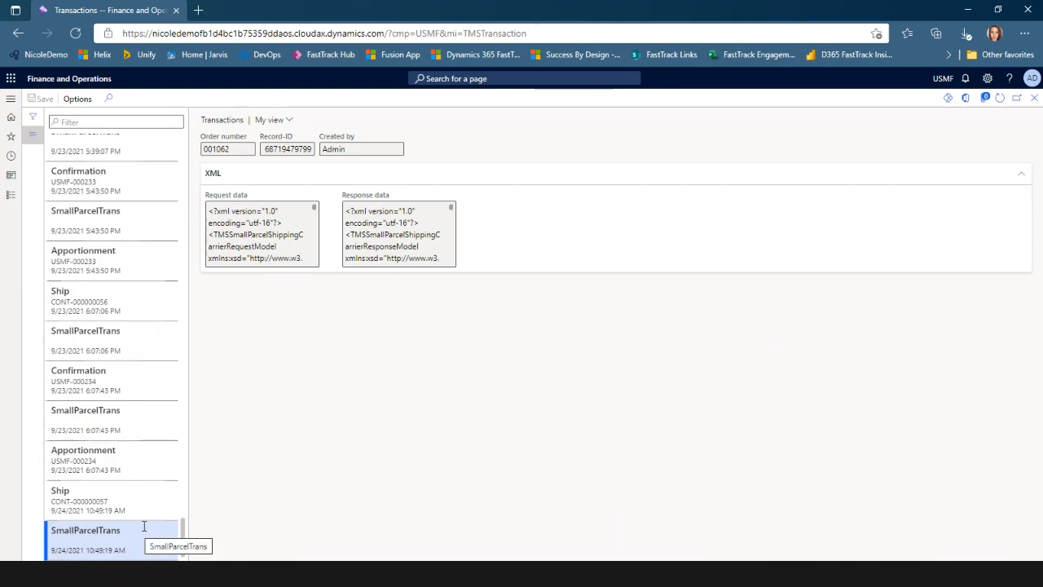
mouse_move(253, 223)
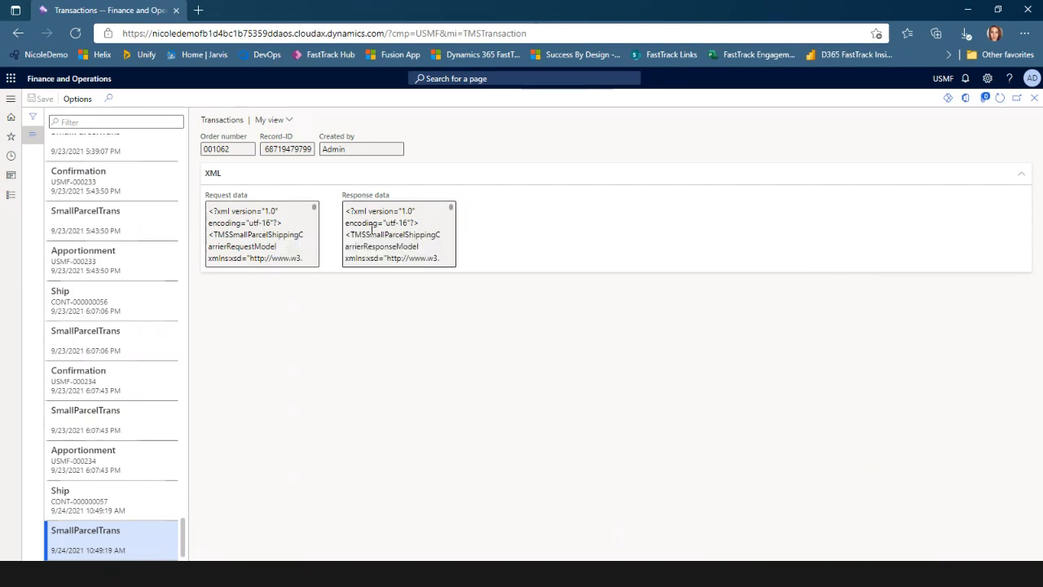
mouse_move(372, 226)
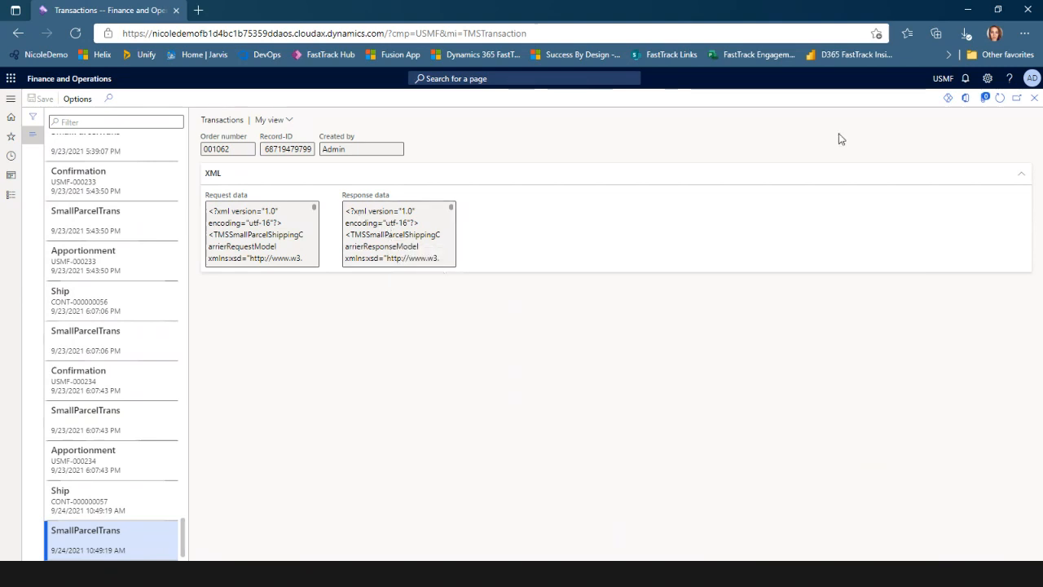
click(1031, 98)
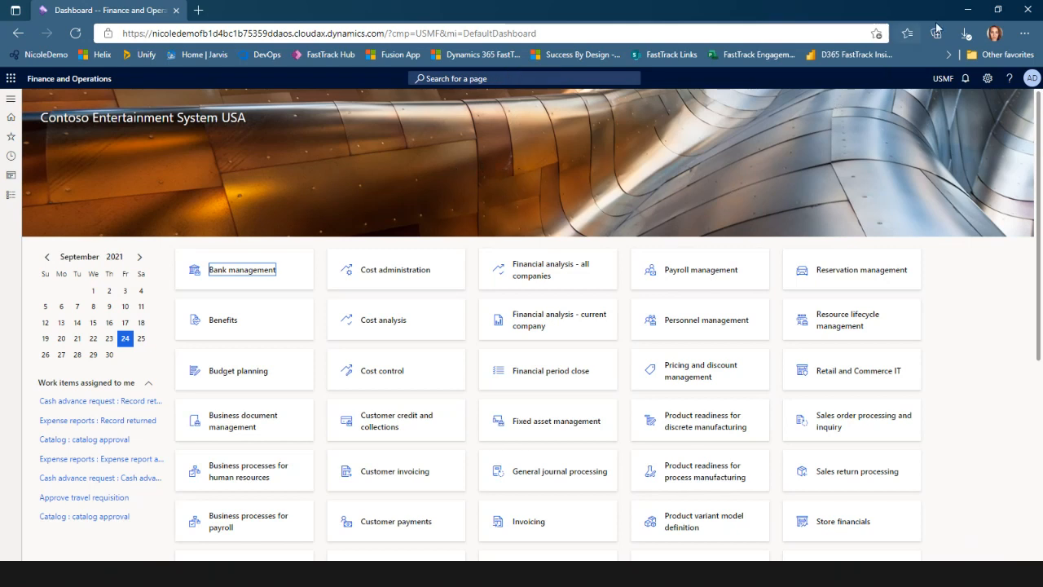
click(965, 12)
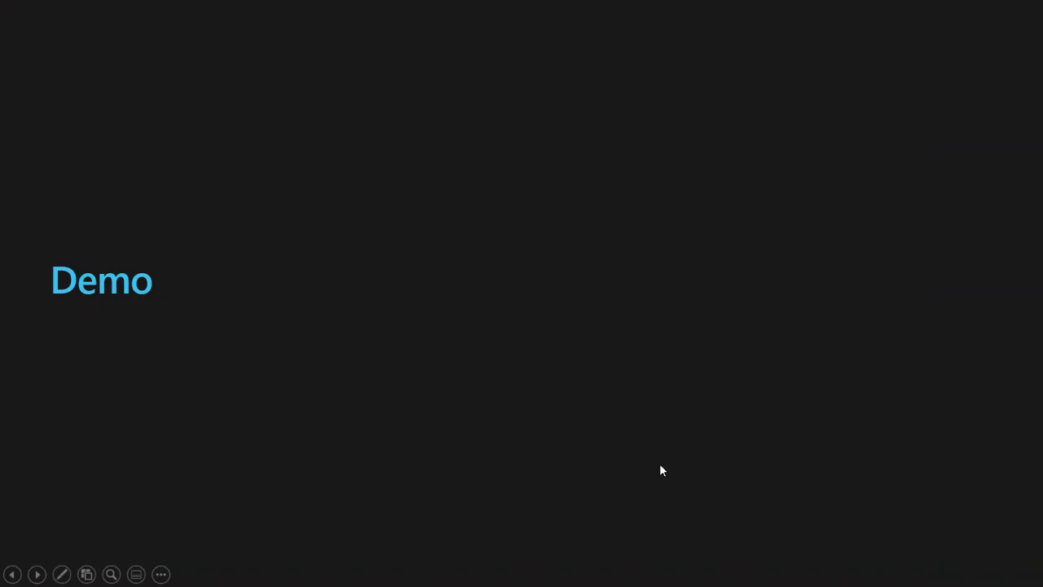
click(689, 471)
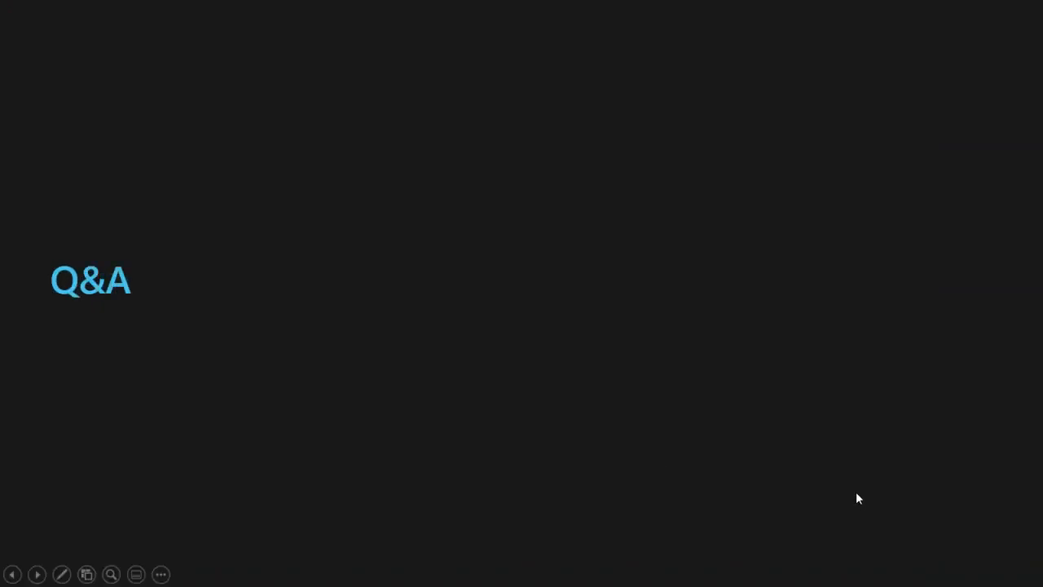
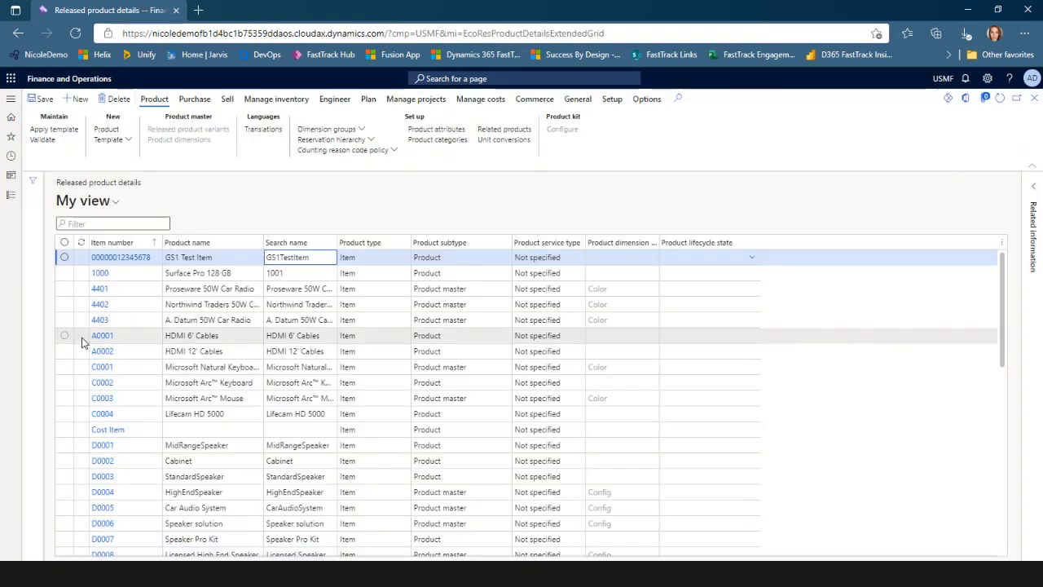
Open released product A0001 and check its net and tare weight in the Manage inventory section.
click(103, 337)
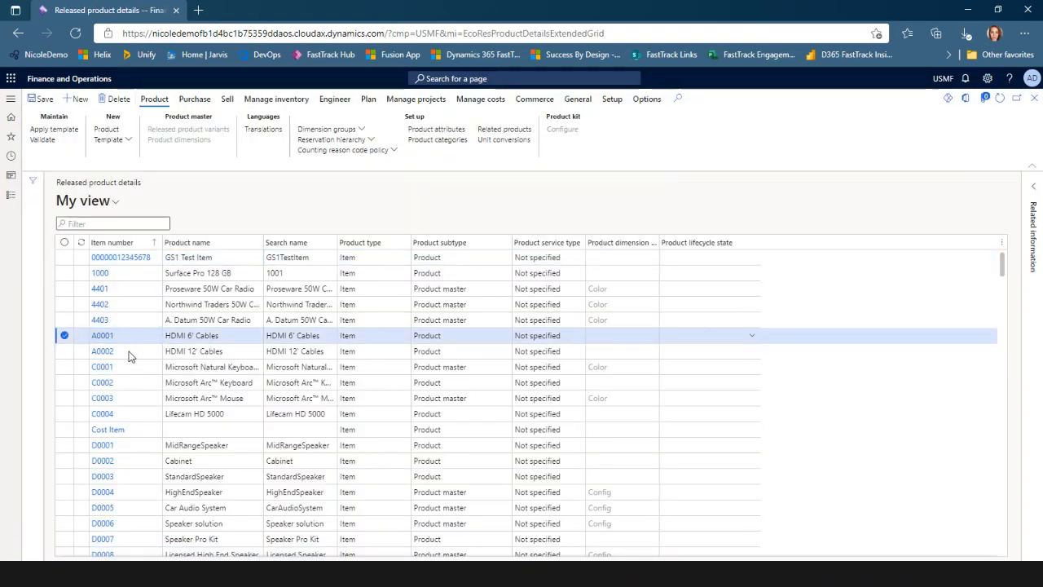
scroll(441, 477, down, 5)
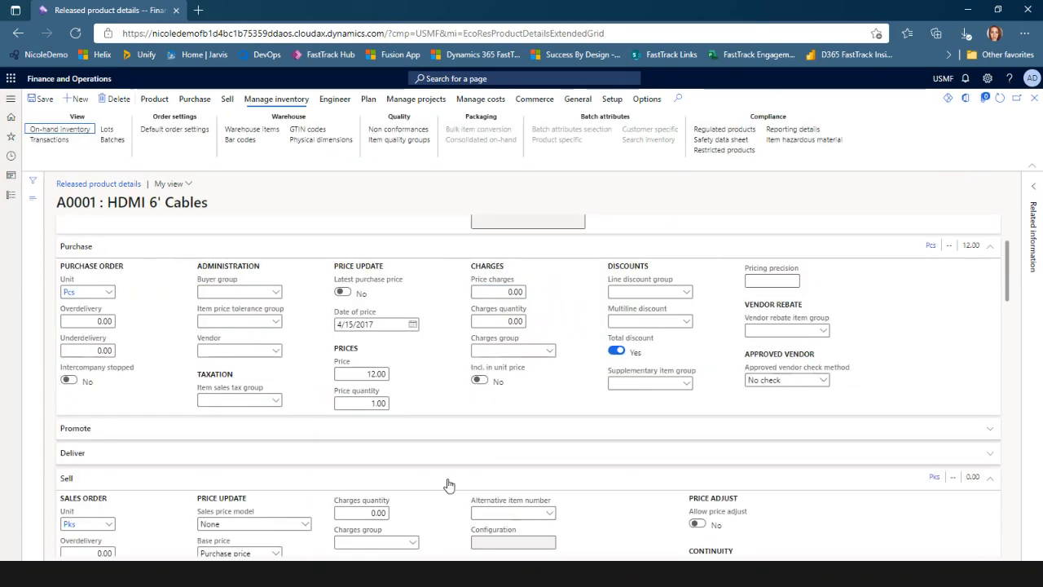
scroll(441, 477, down, 6)
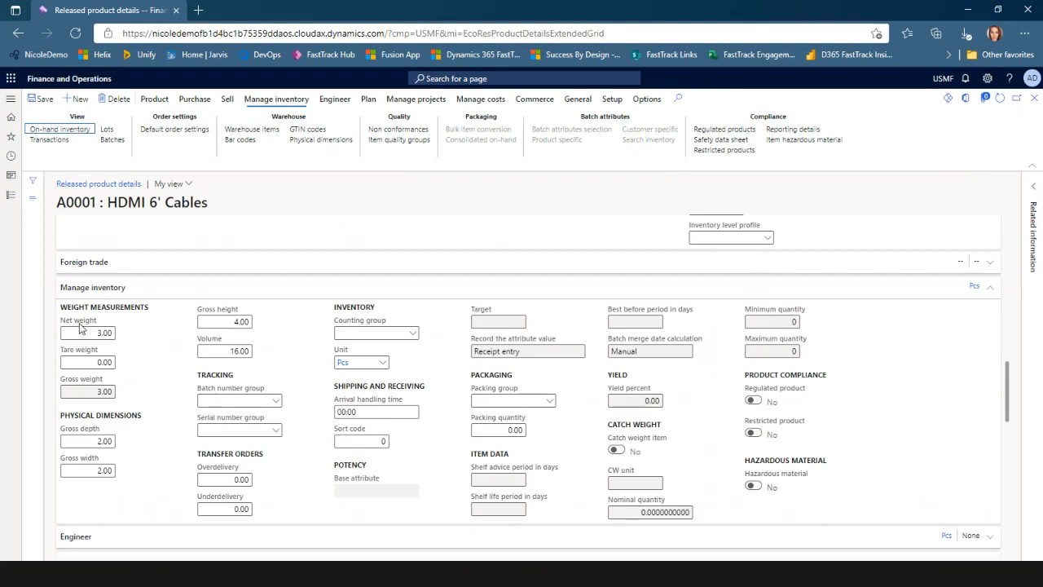
mouse_move(92, 324)
mouse_move(93, 365)
Open Container types in the Warehouse management setup and check the Box-Medium type's tare weight and the available units.
click(10, 195)
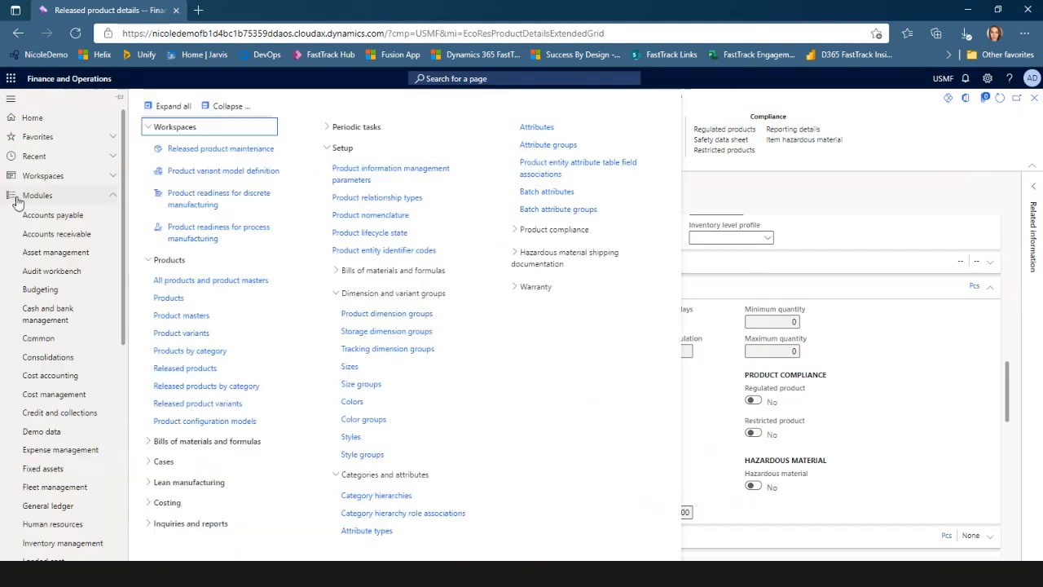
scroll(73, 505, down, 5)
click(68, 552)
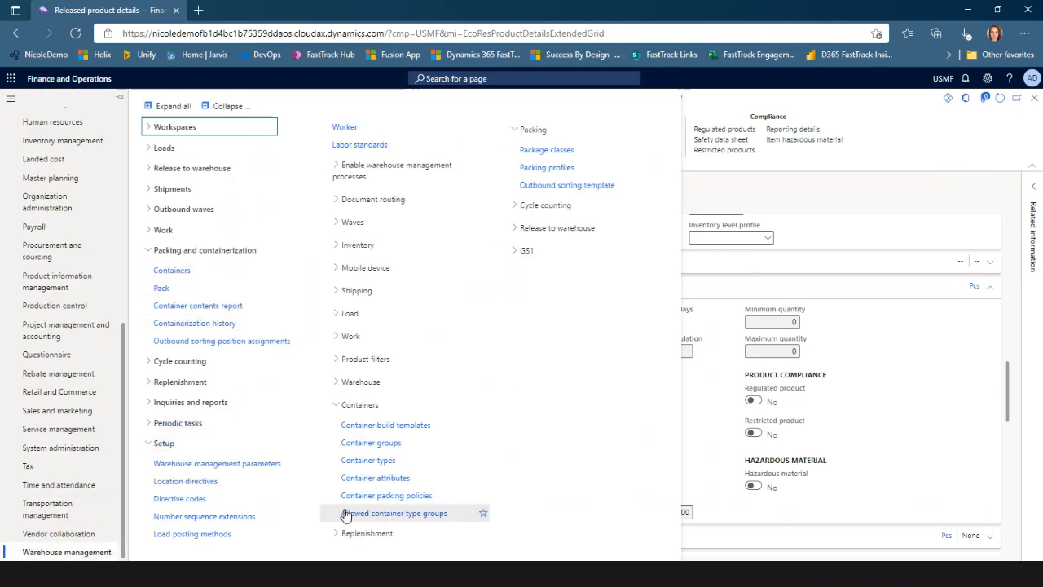
click(379, 461)
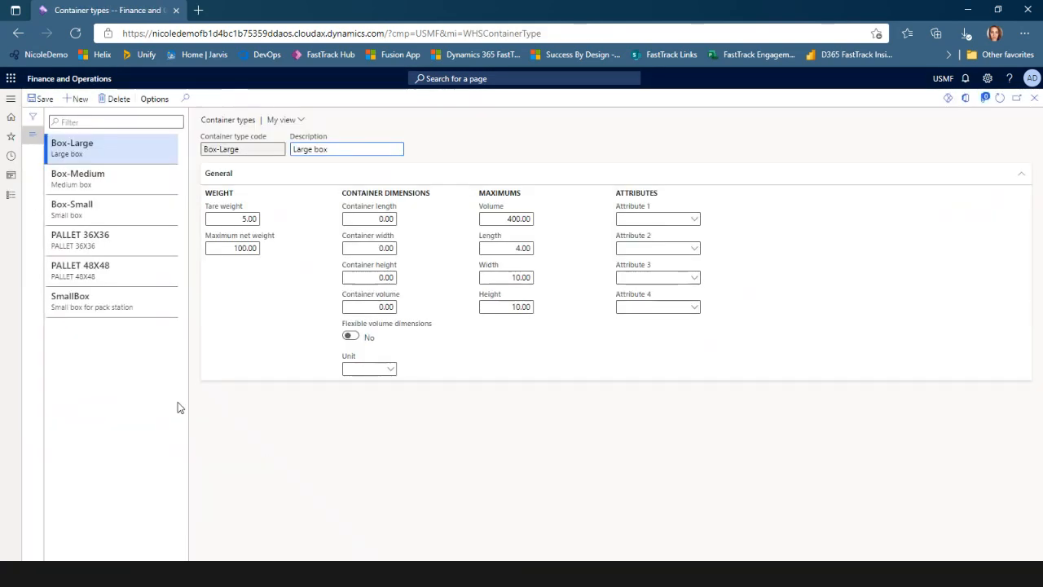
click(105, 194)
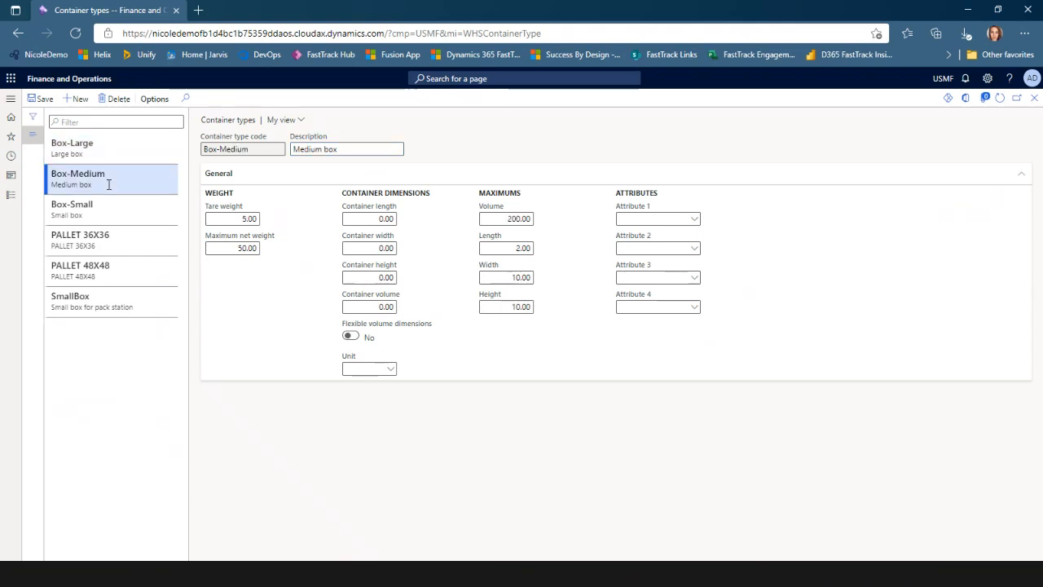
click(248, 218)
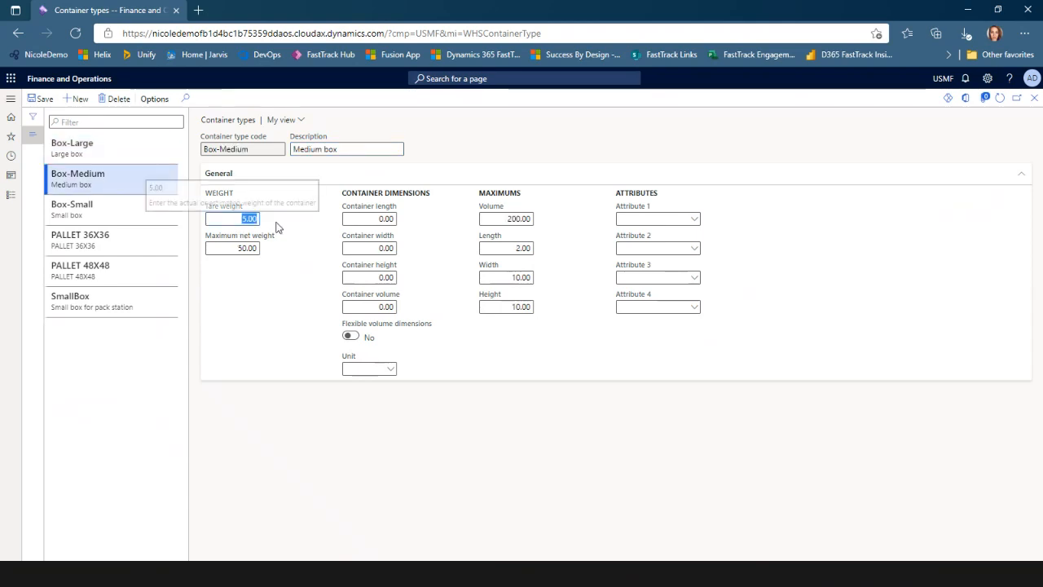
click(389, 368)
click(392, 369)
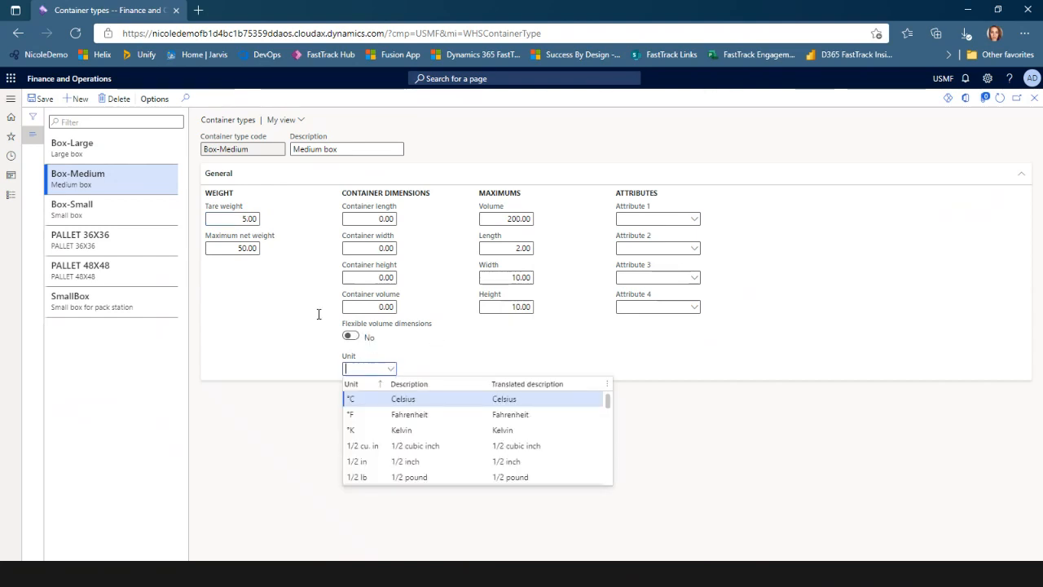
click(261, 324)
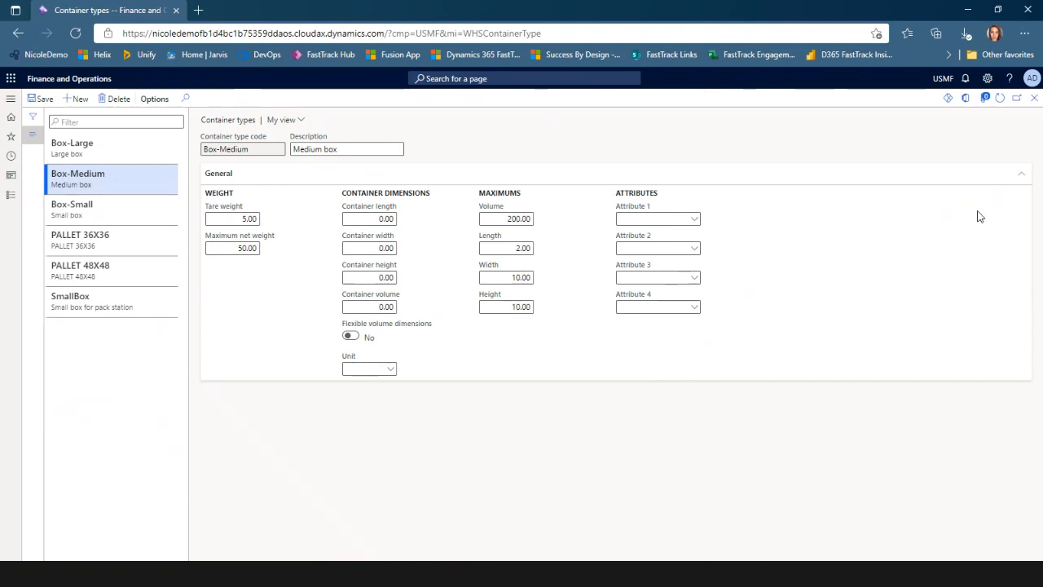
Return to the Containers page under Packing and containerization and reopen the closed container CONT-000000057.
click(1035, 100)
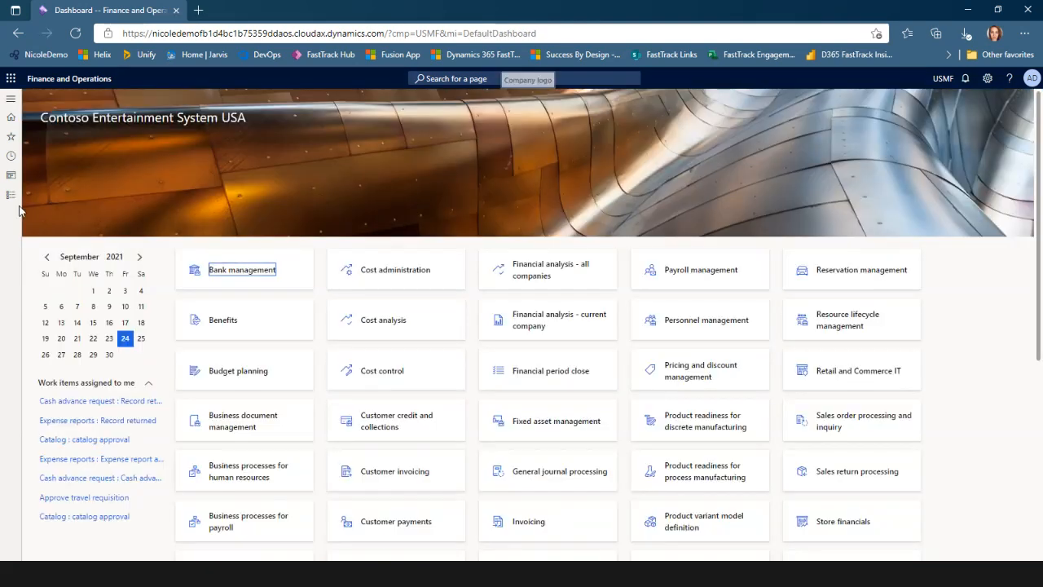
click(11, 197)
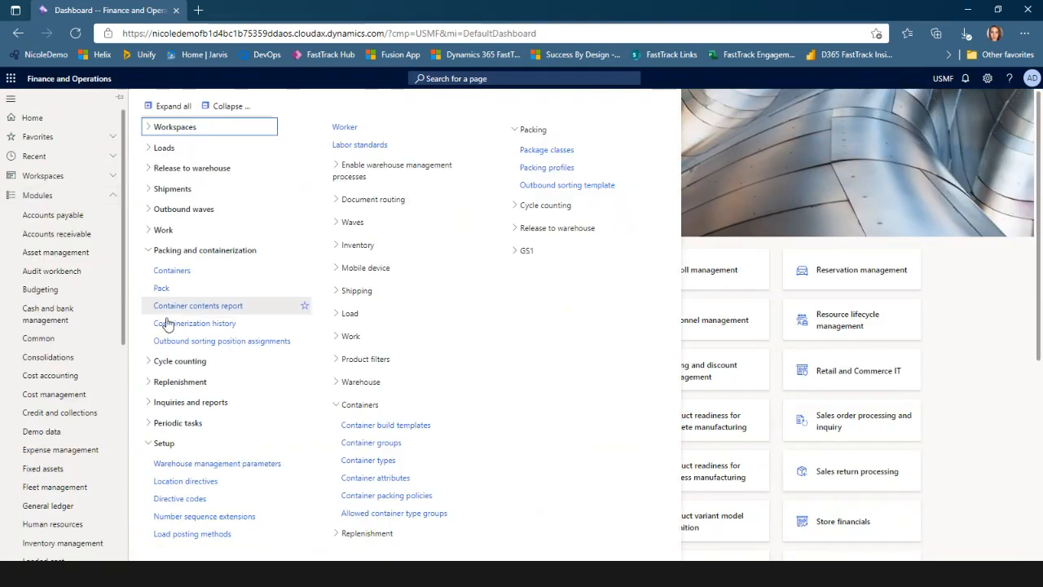
click(171, 271)
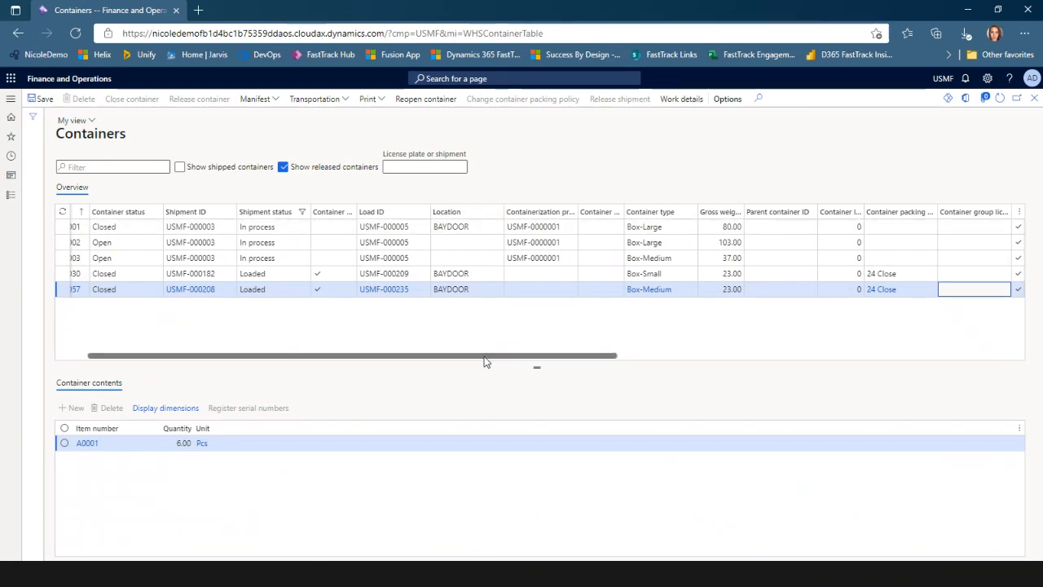
drag(490, 356, 810, 350)
click(425, 101)
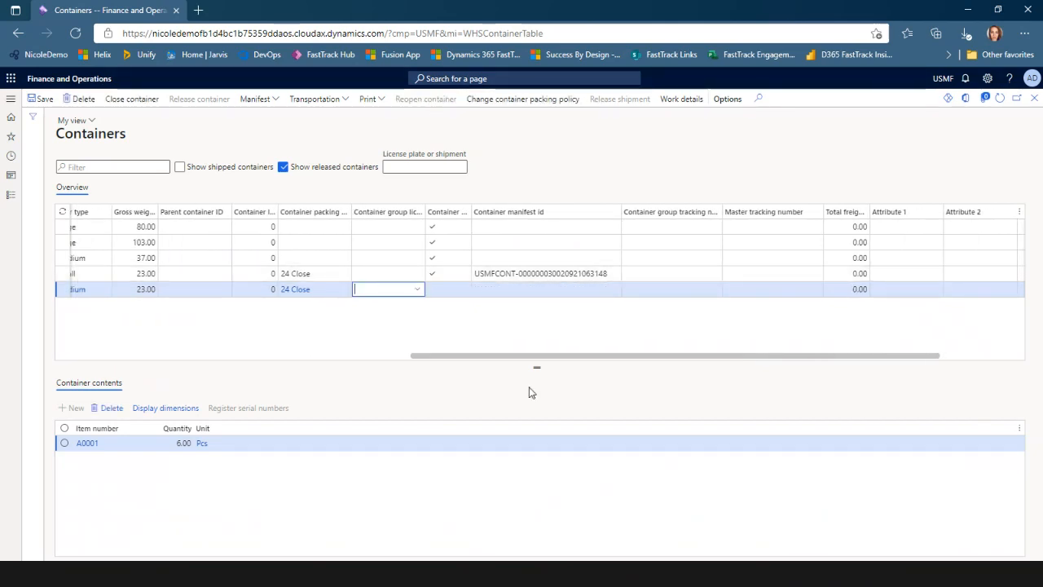
drag(552, 356, 173, 359)
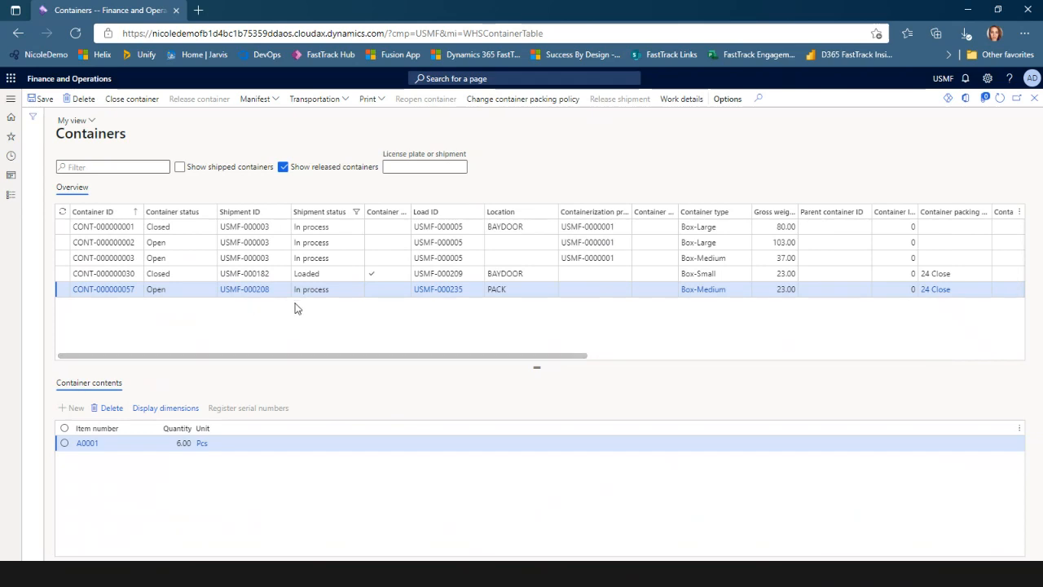
Close container CONT-000000057 to location BAYDOOR, using the system weight as gross weight and kg as the weight unit.
click(130, 99)
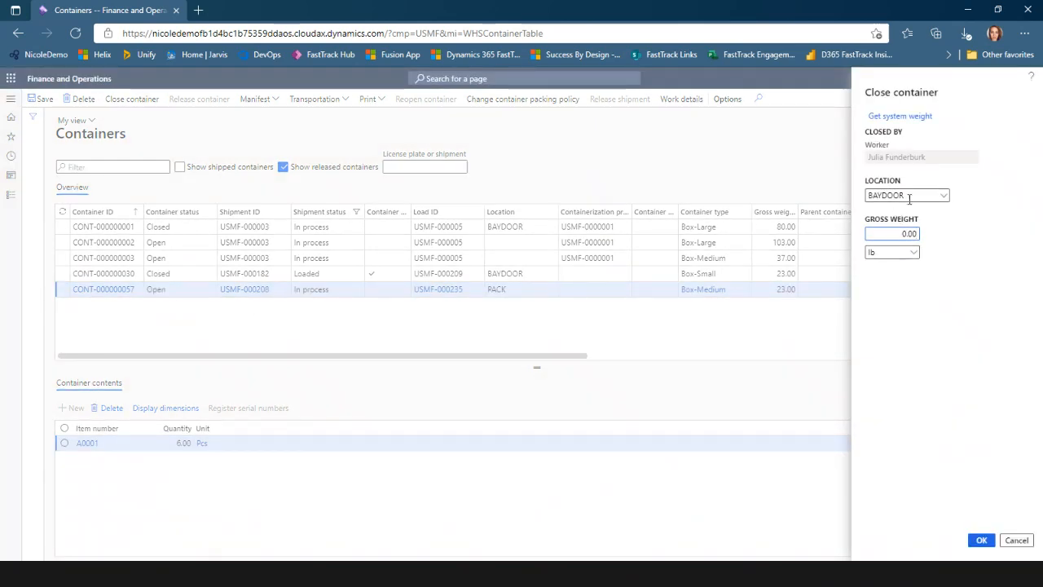
click(894, 116)
click(914, 252)
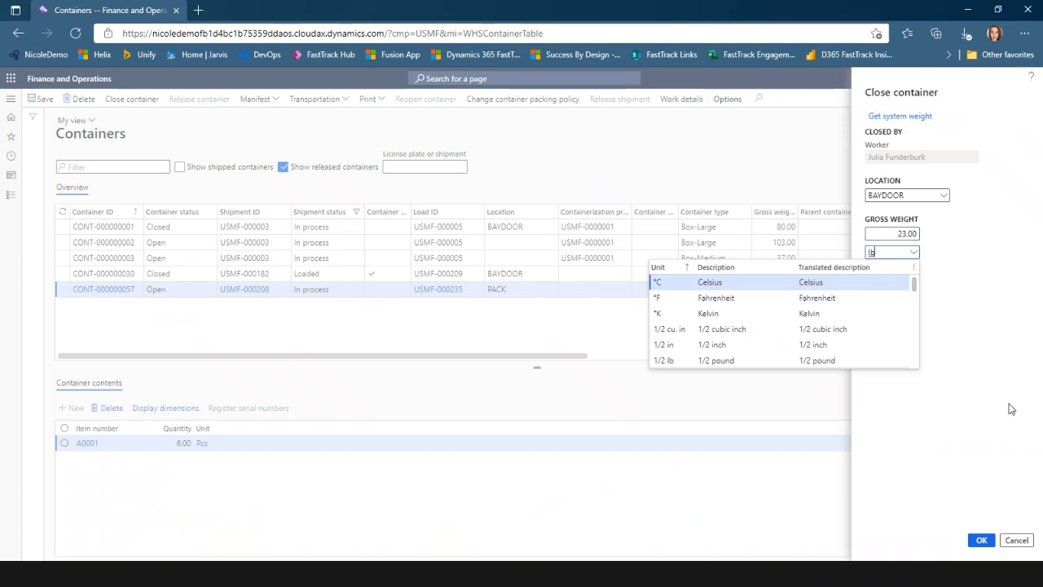
scroll(774, 328, down, 6)
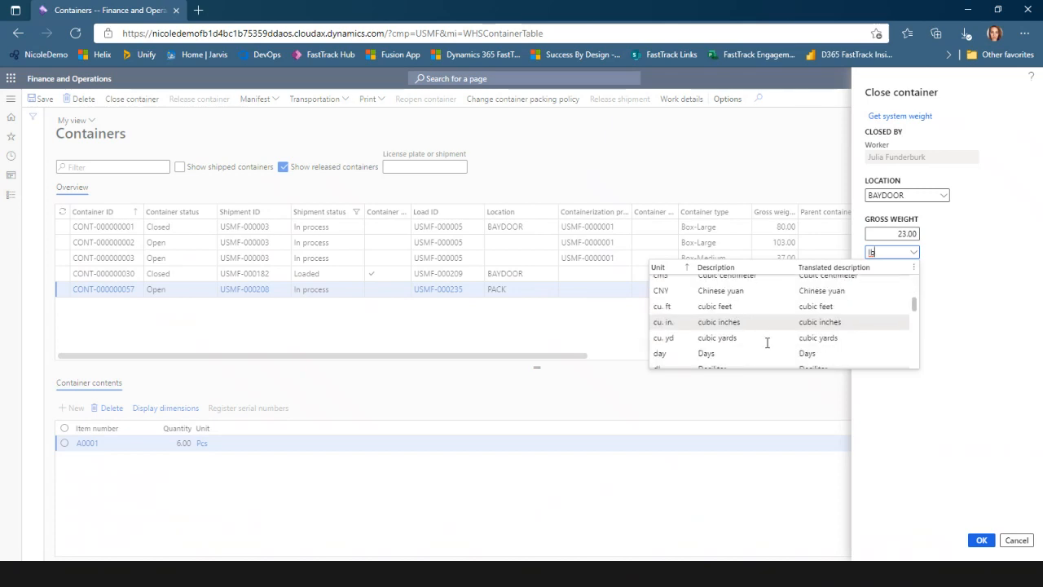
scroll(775, 358, down, 3)
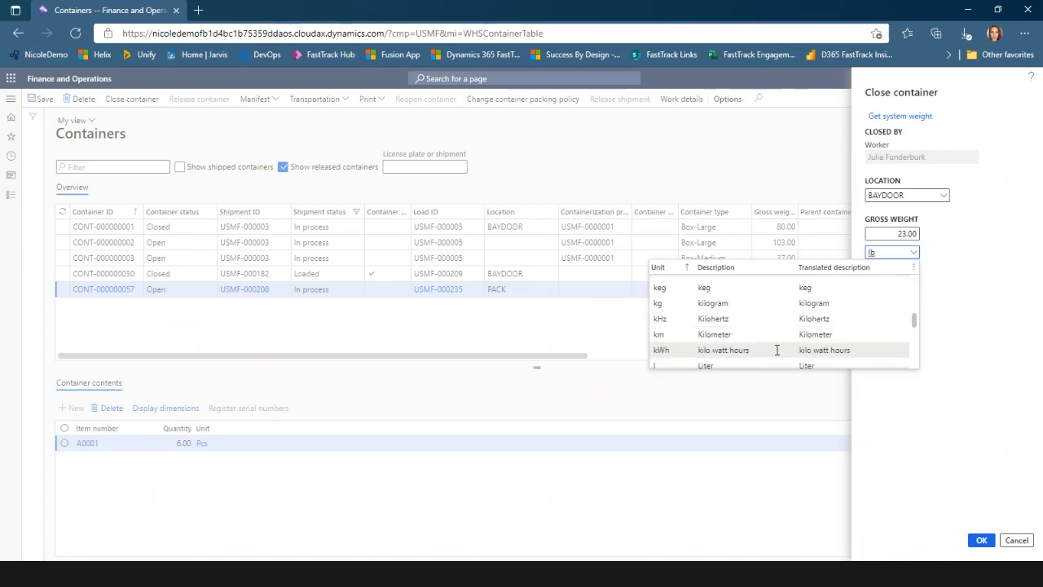
click(683, 306)
click(982, 539)
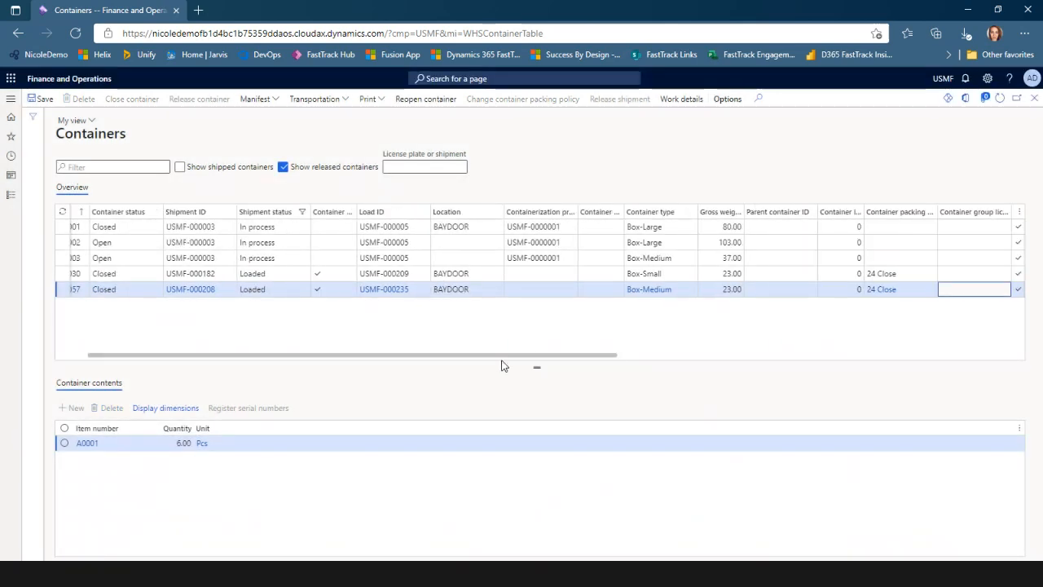
Check the re-closed container's manifest ID and total freight charge, and leave the Containers page.
drag(500, 360, 800, 357)
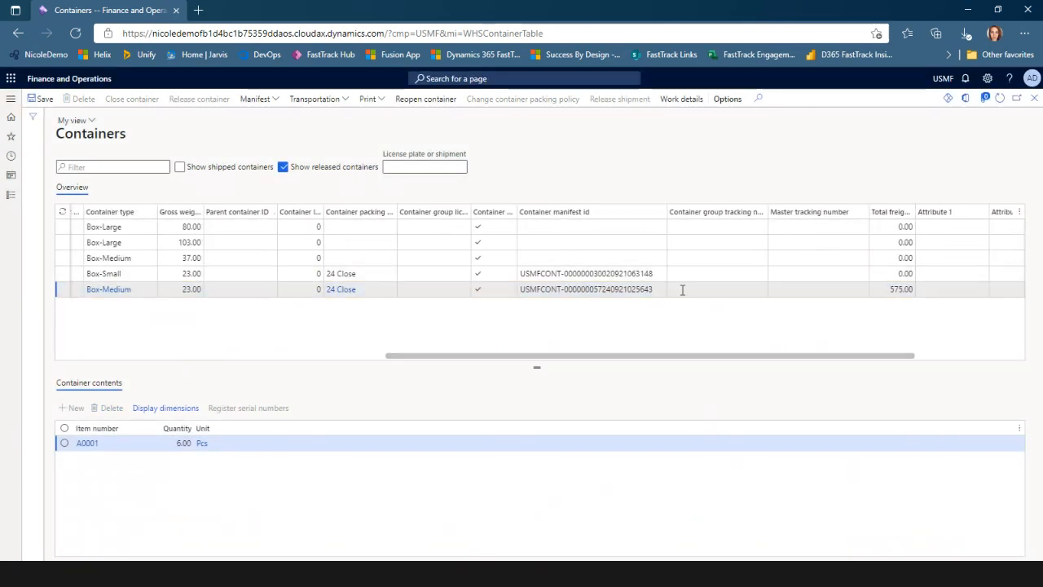
click(650, 290)
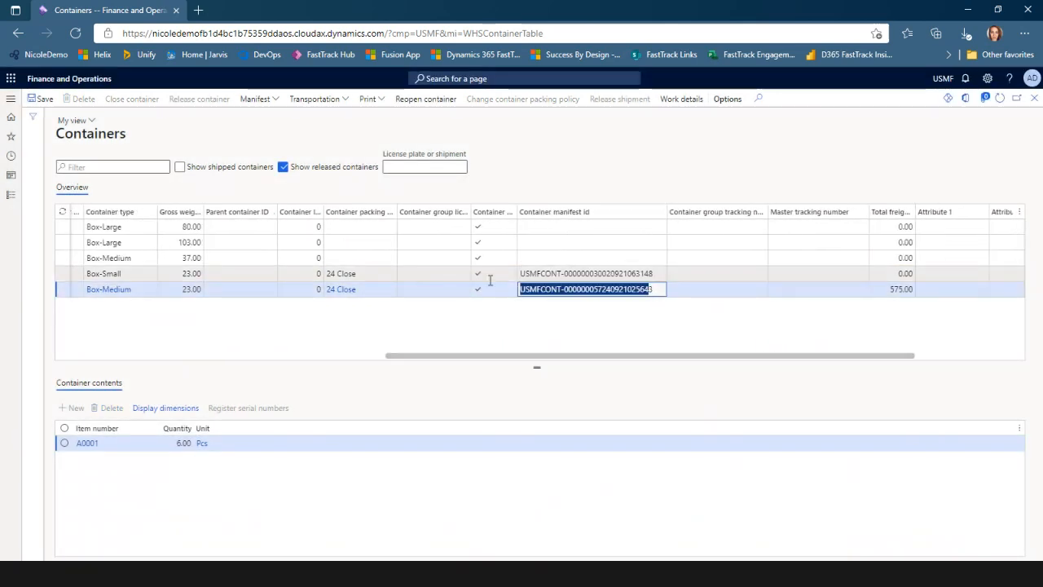
click(865, 289)
click(894, 290)
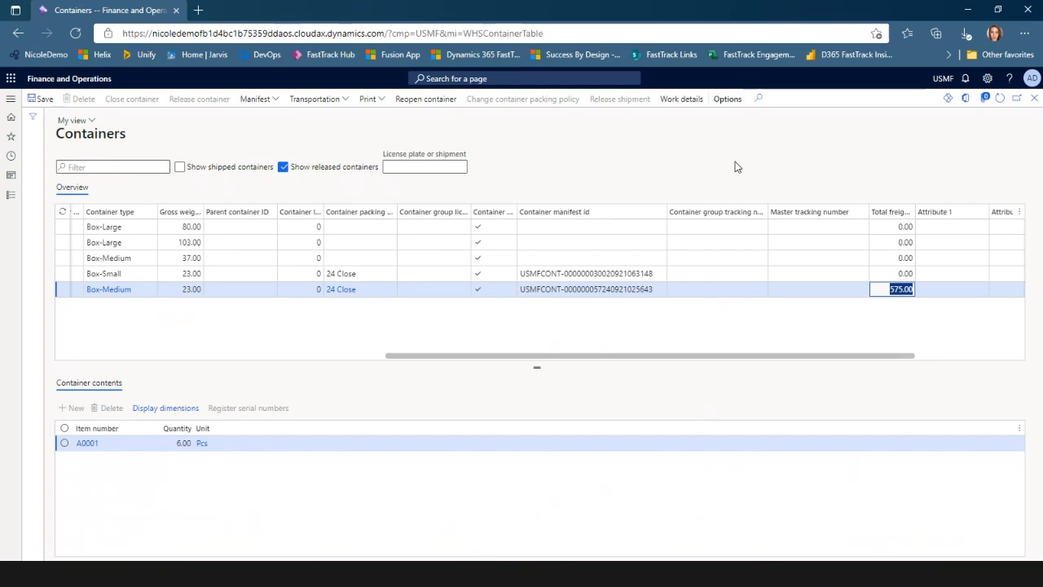
click(1034, 98)
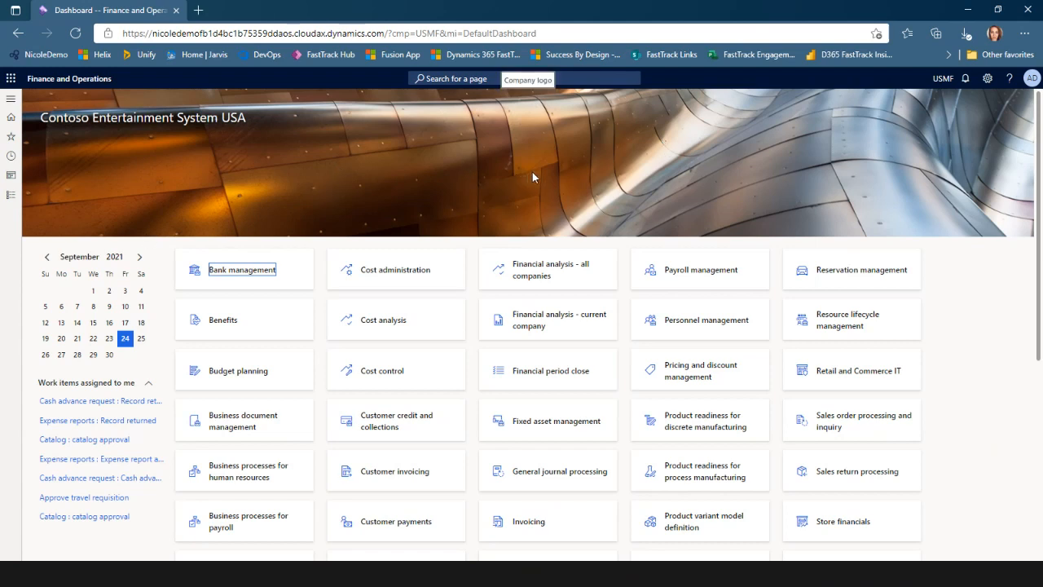
click(969, 11)
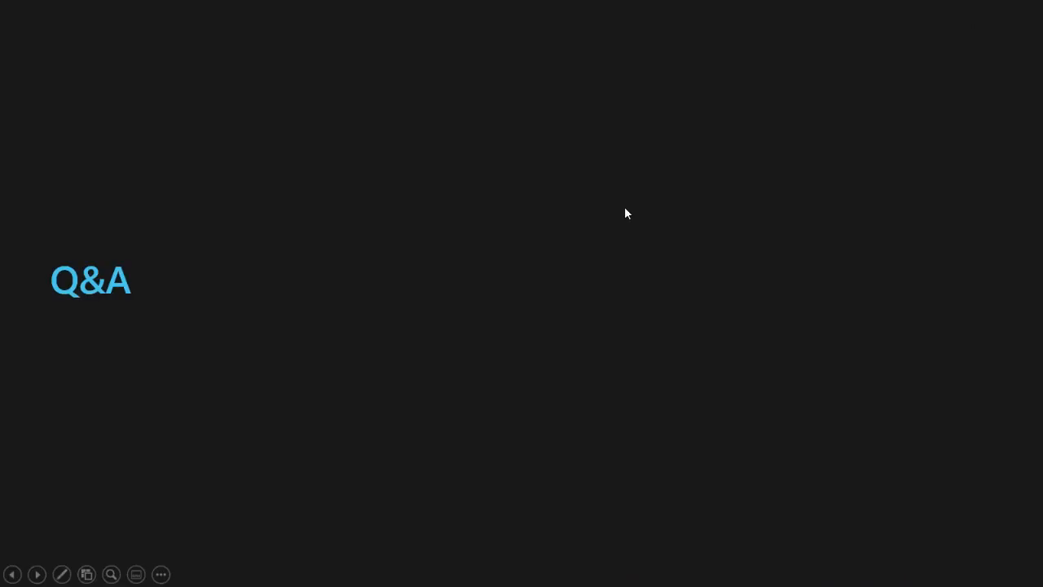
click(798, 501)
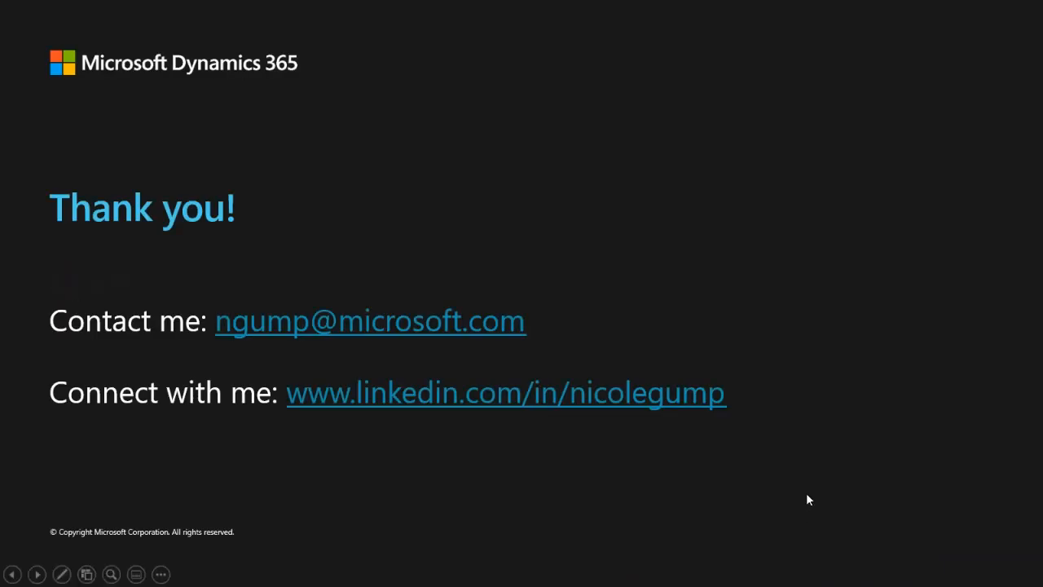